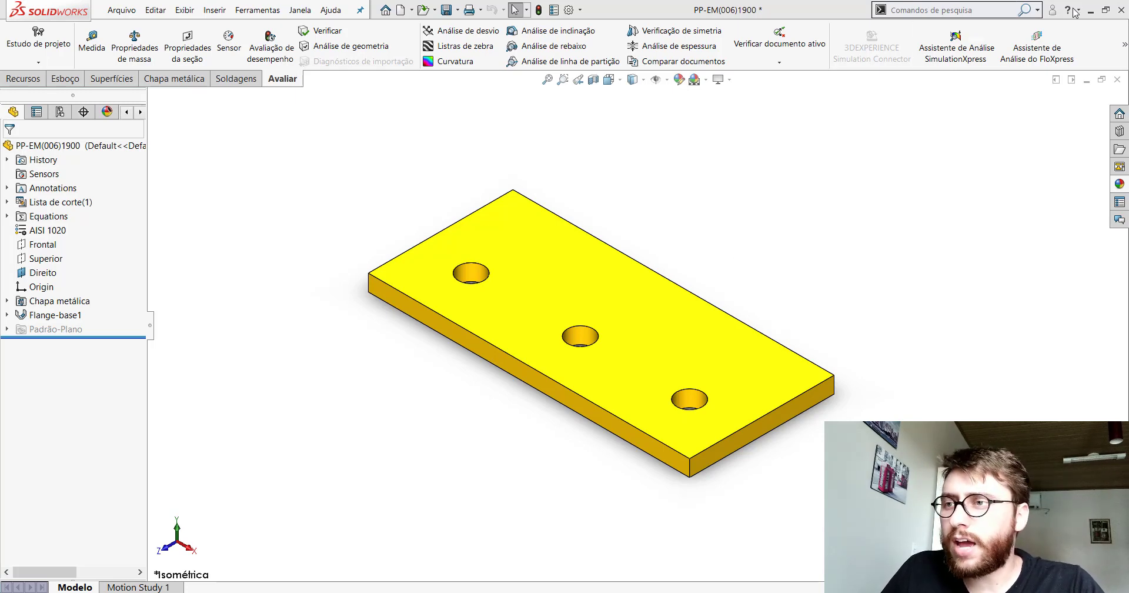
- Minimize SOLIDWORKS to reveal the desktop with the presenter's website and social links
left_click(1090, 12)
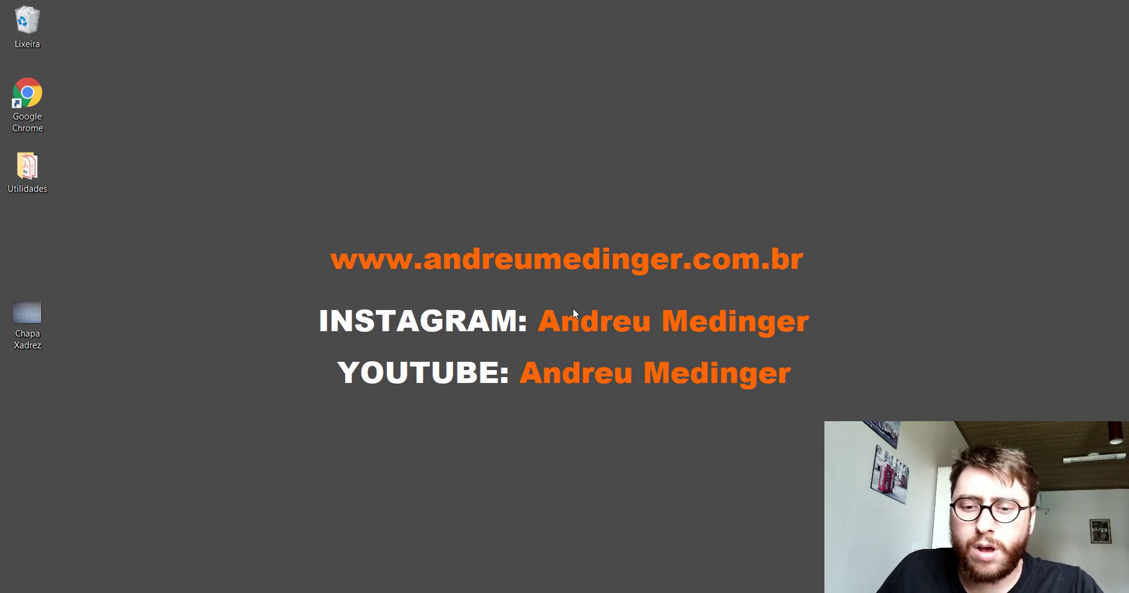
- Restore the SOLIDWORKS window showing the PP-EM(006)1900 yellow three-hole plate
left_click(426, 588)
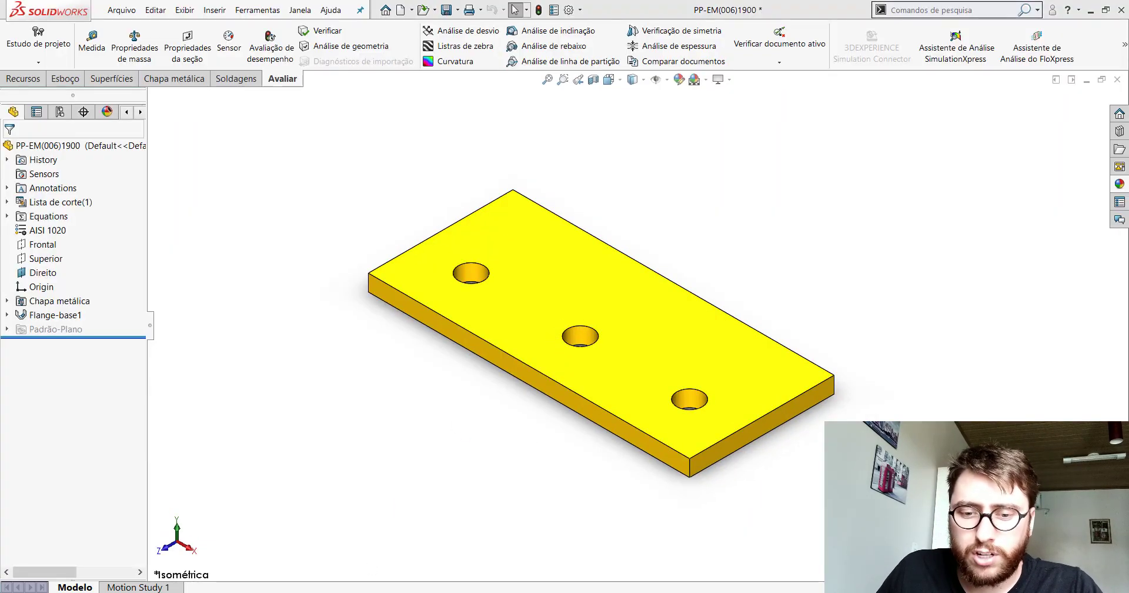
right_click(344, 590)
left_click(416, 355)
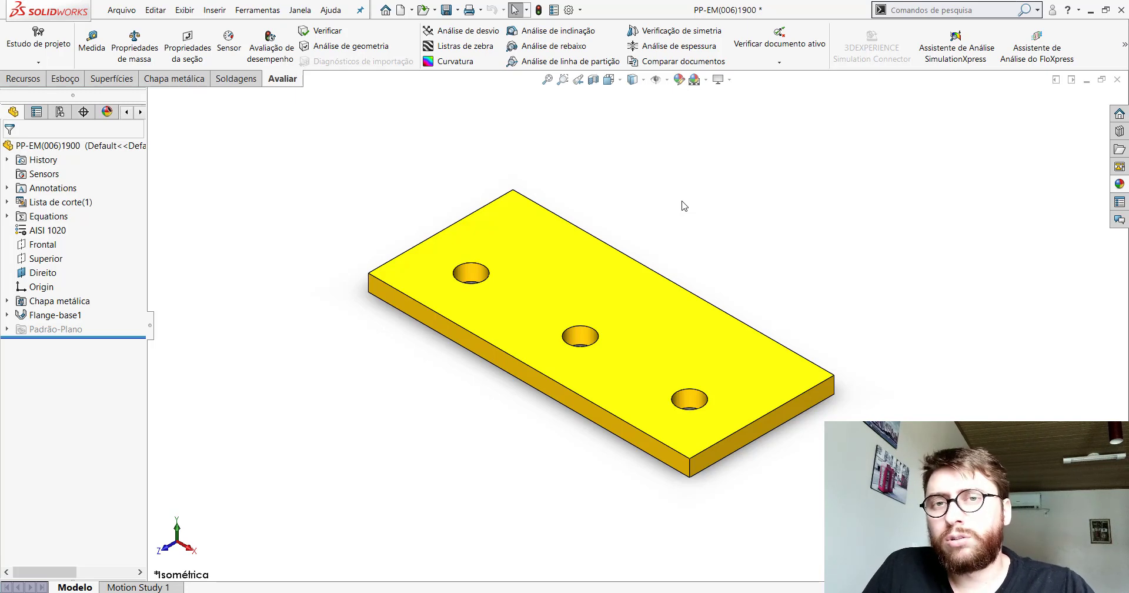
- Show the Appearances, Scenes and Decals library, then minimize SOLIDWORKS again
left_click(1119, 183)
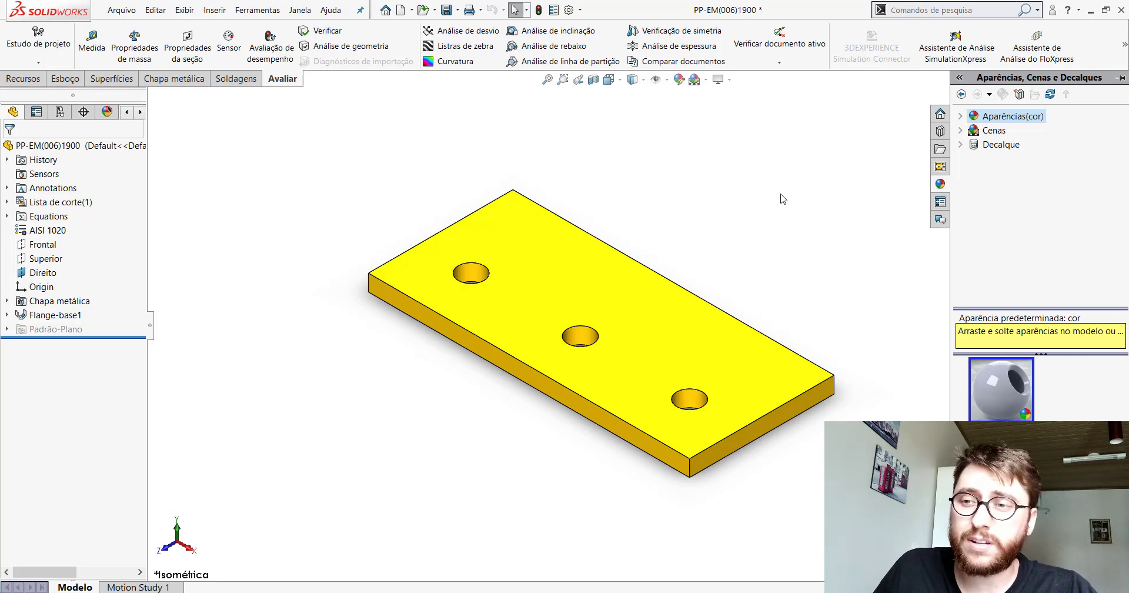
left_click(1091, 10)
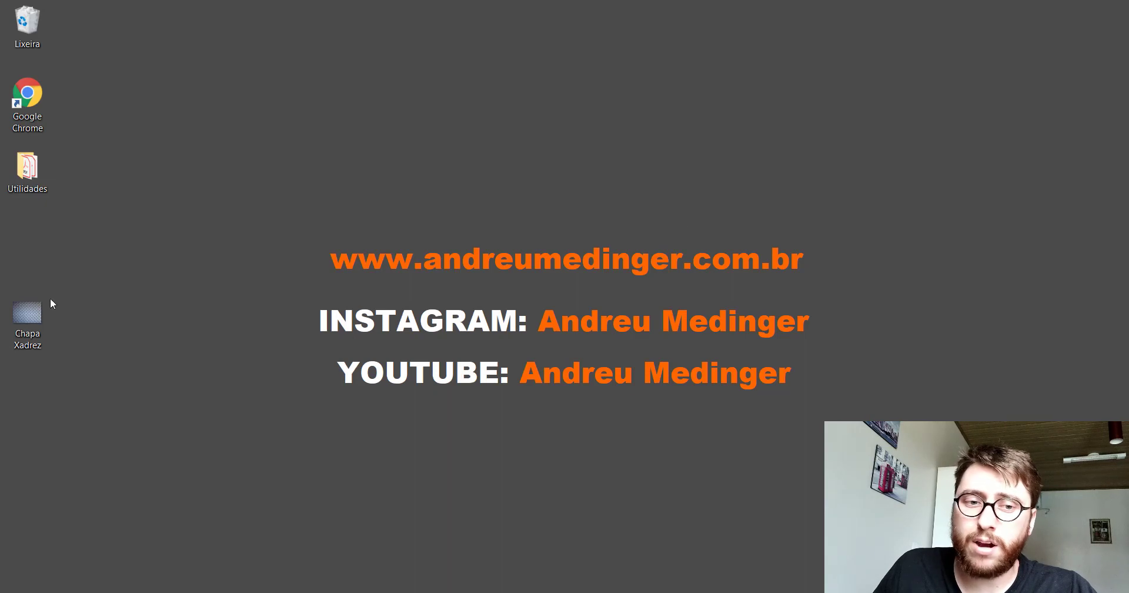
- Preview the Chapa Xadrez checker-plate photo in Photos, then switch back to SOLIDWORKS
double_click(23, 313)
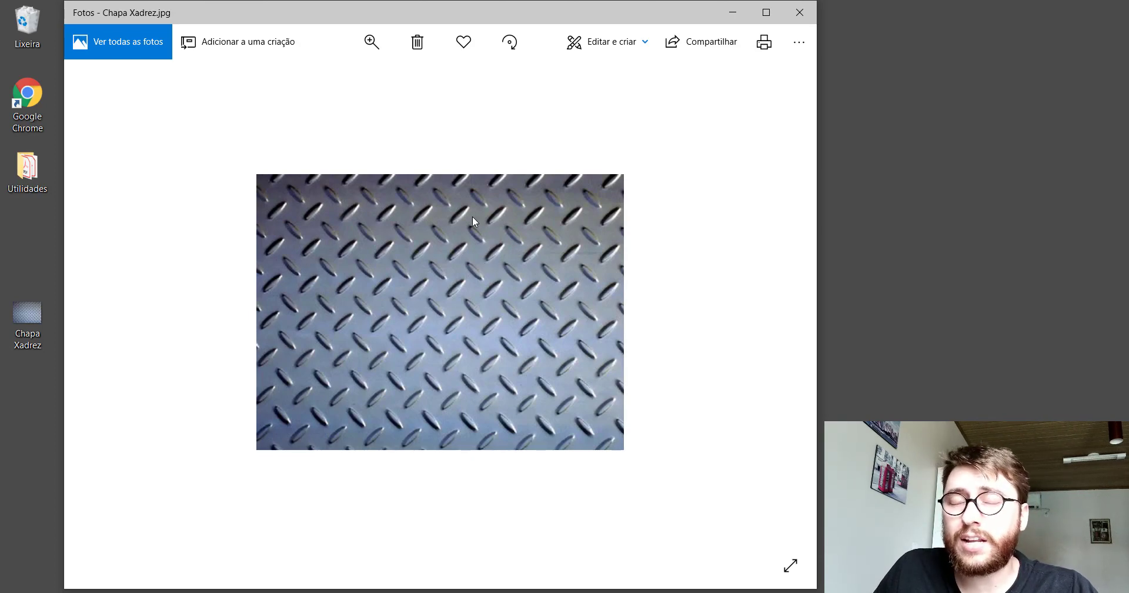
left_click(800, 12)
left_click(151, 280)
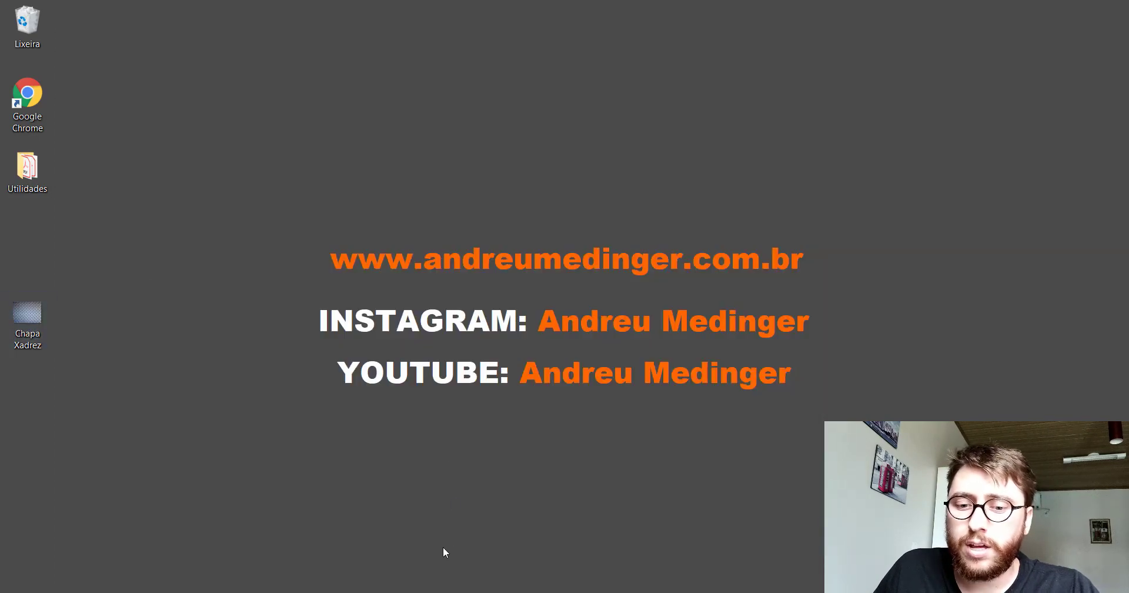
key("alt+Tab")
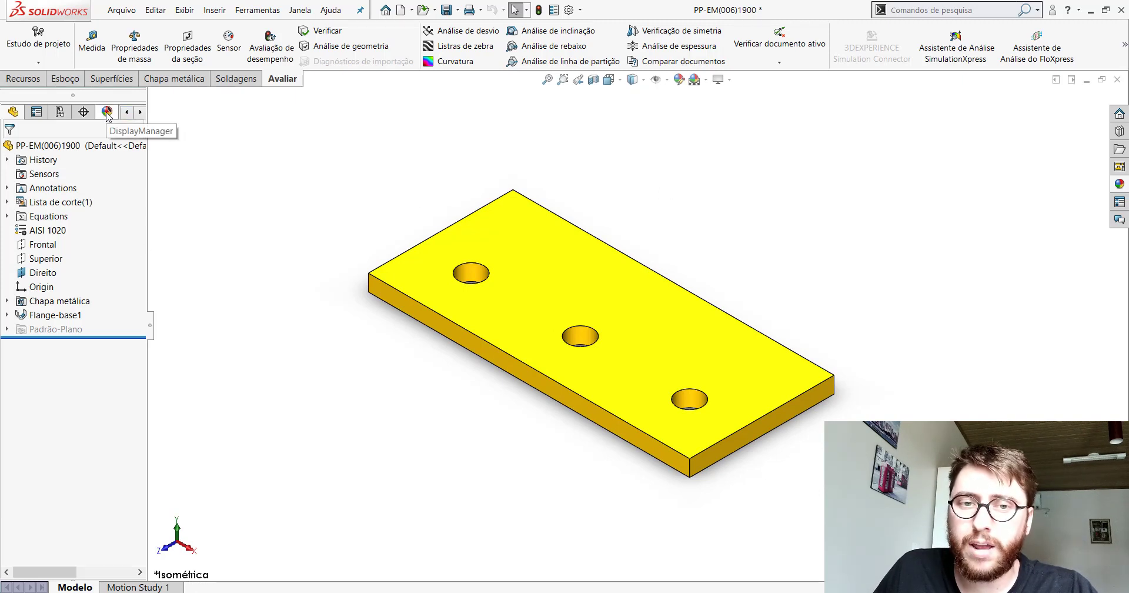
- Add a new appearance to PP-EM(006)1900.SLDPRT and show its advanced settings with file path
mouse_move(154, 324)
left_mouse_down()
mouse_move(166, 321)
mouse_move(152, 324)
left_mouse_up()
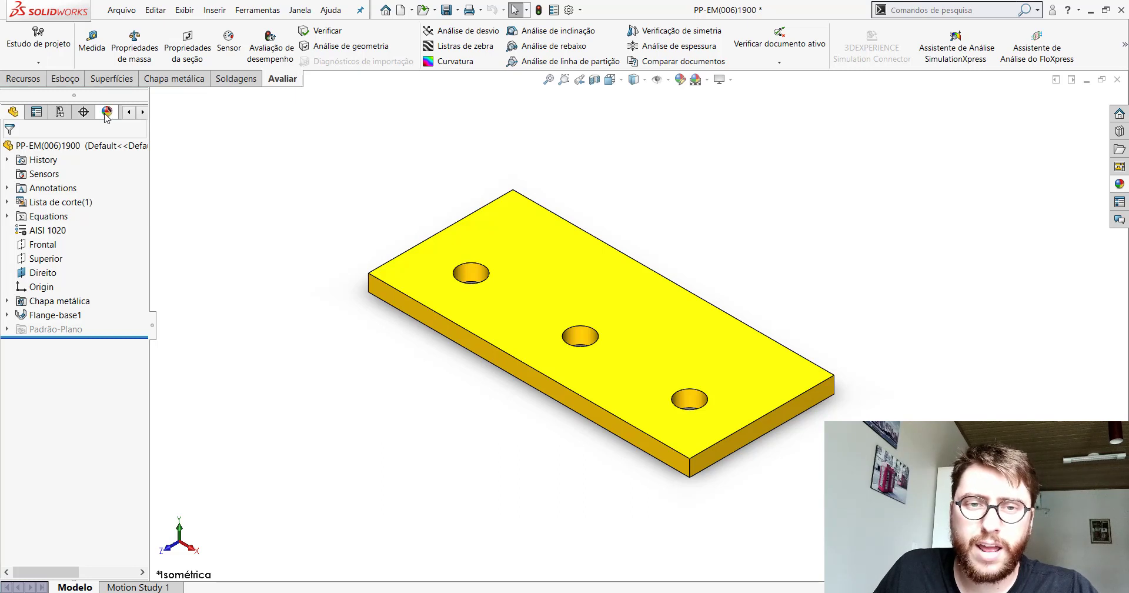
left_click(107, 113)
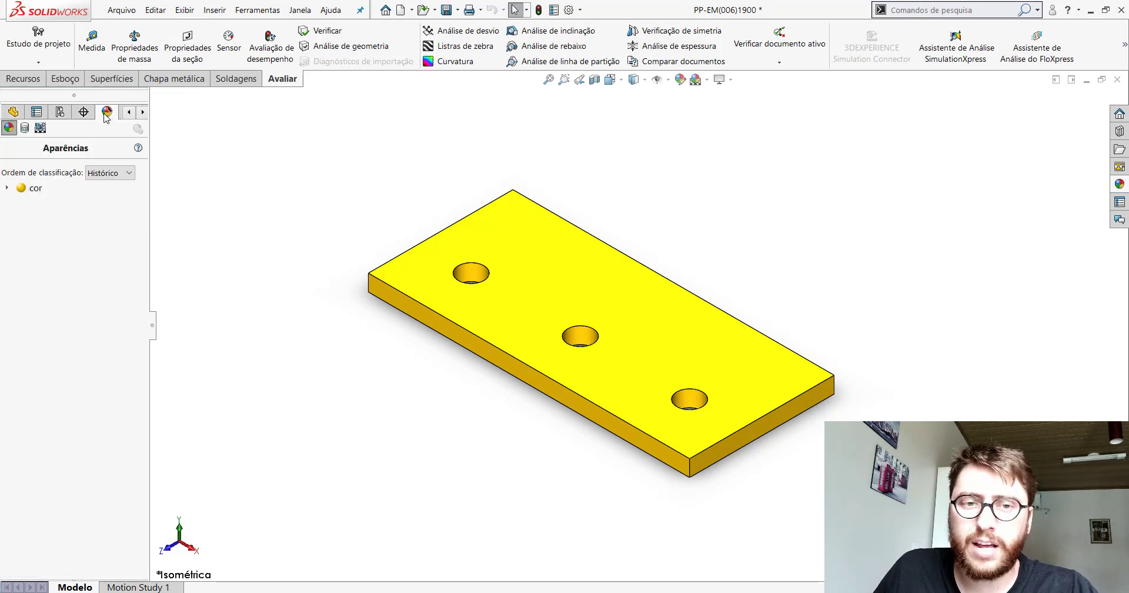
right_click(52, 255)
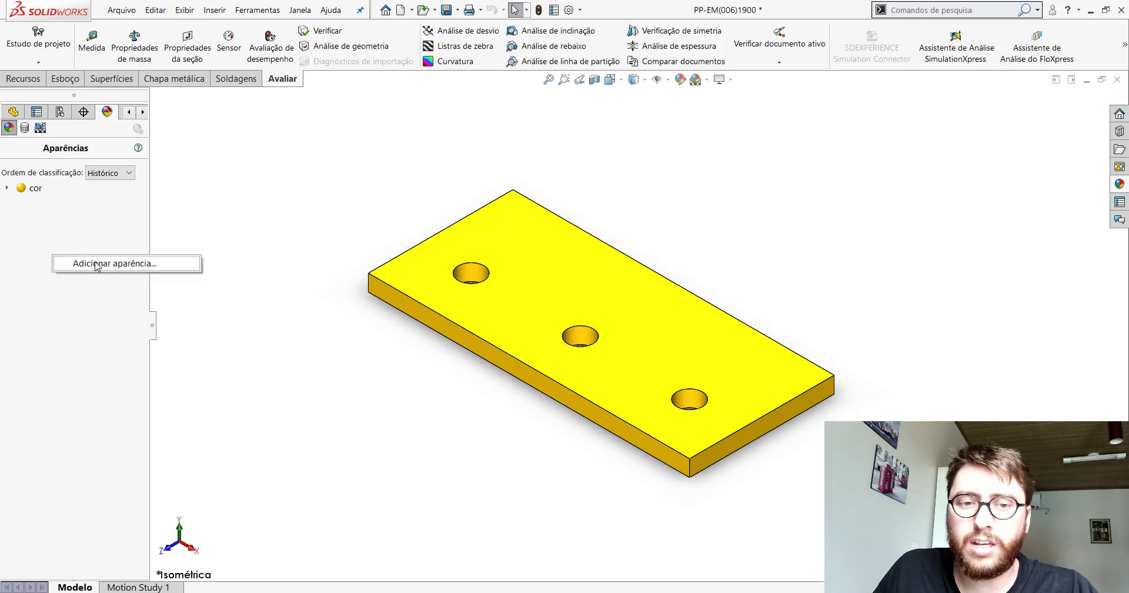
left_click(98, 263)
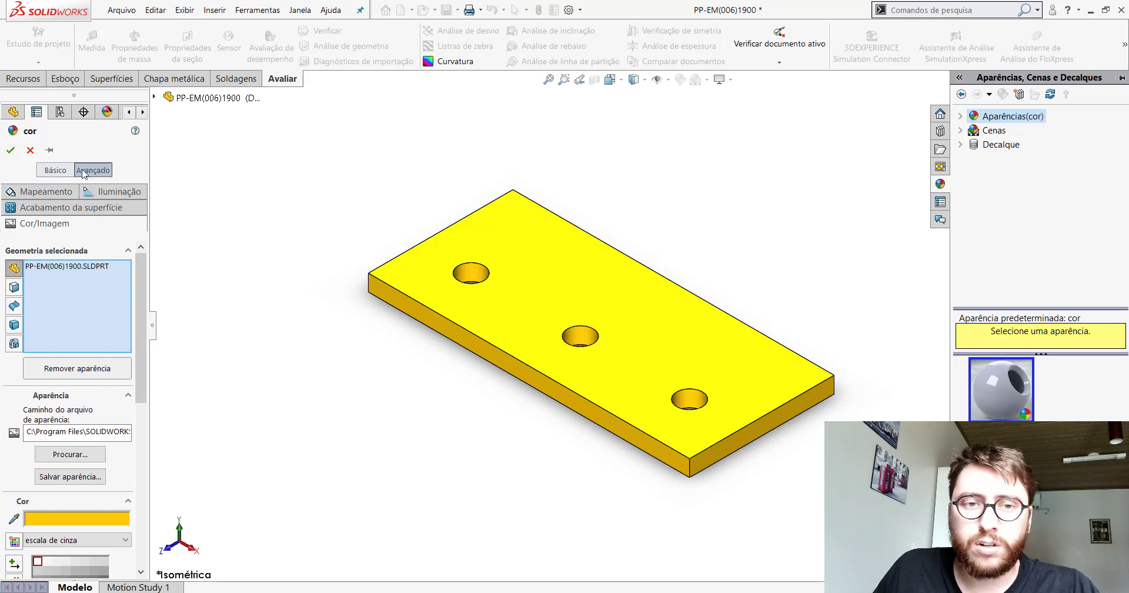
left_click(53, 171)
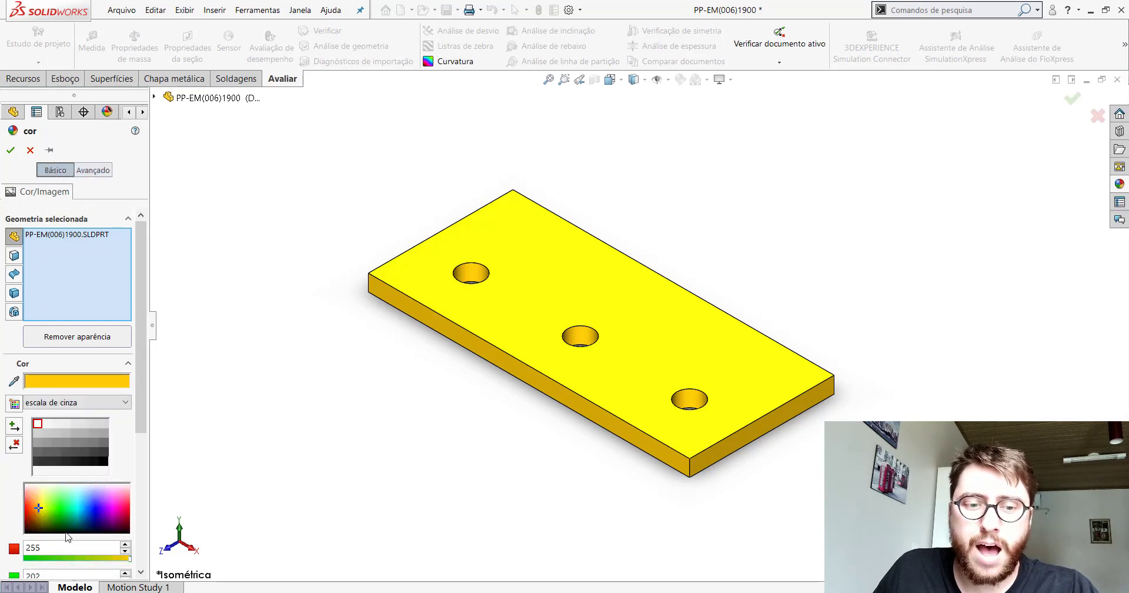
left_click_drag(139, 287, 146, 385)
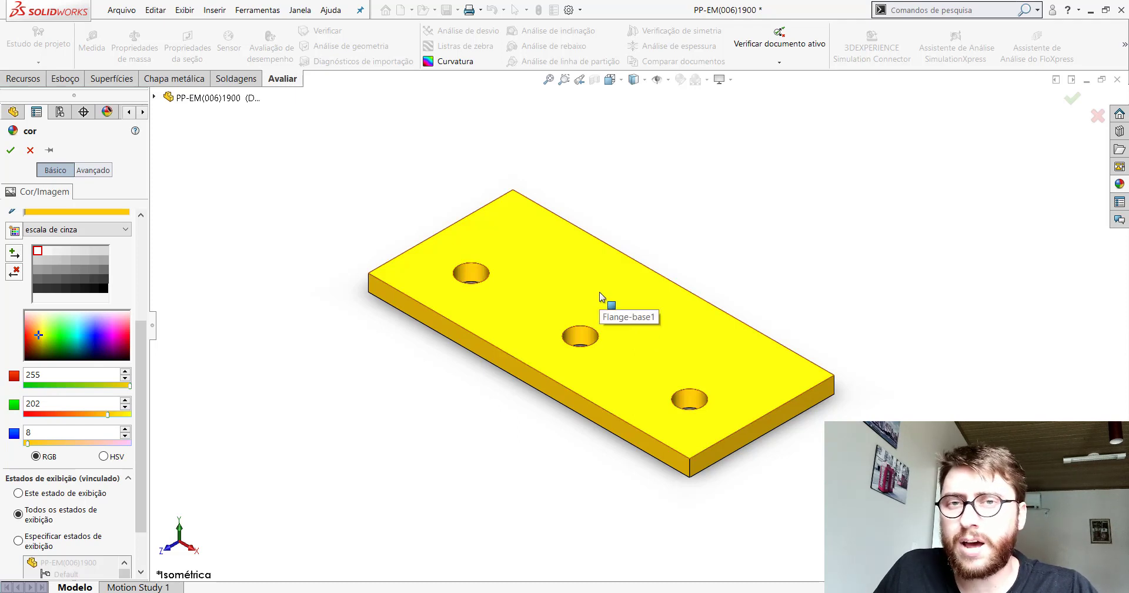
left_click_drag(141, 322, 142, 222)
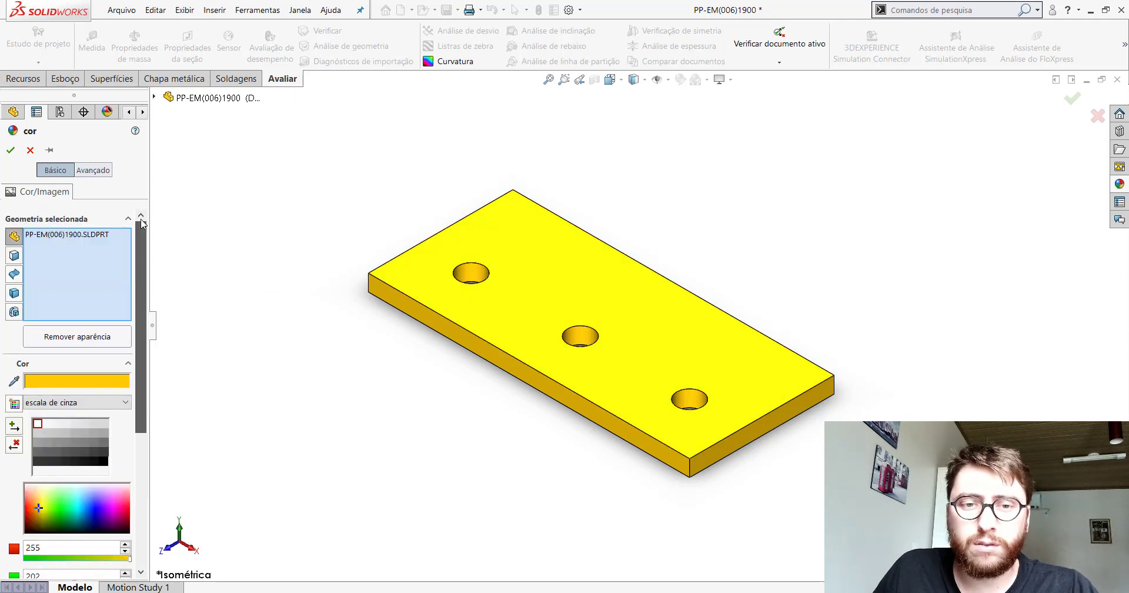
left_click(93, 170)
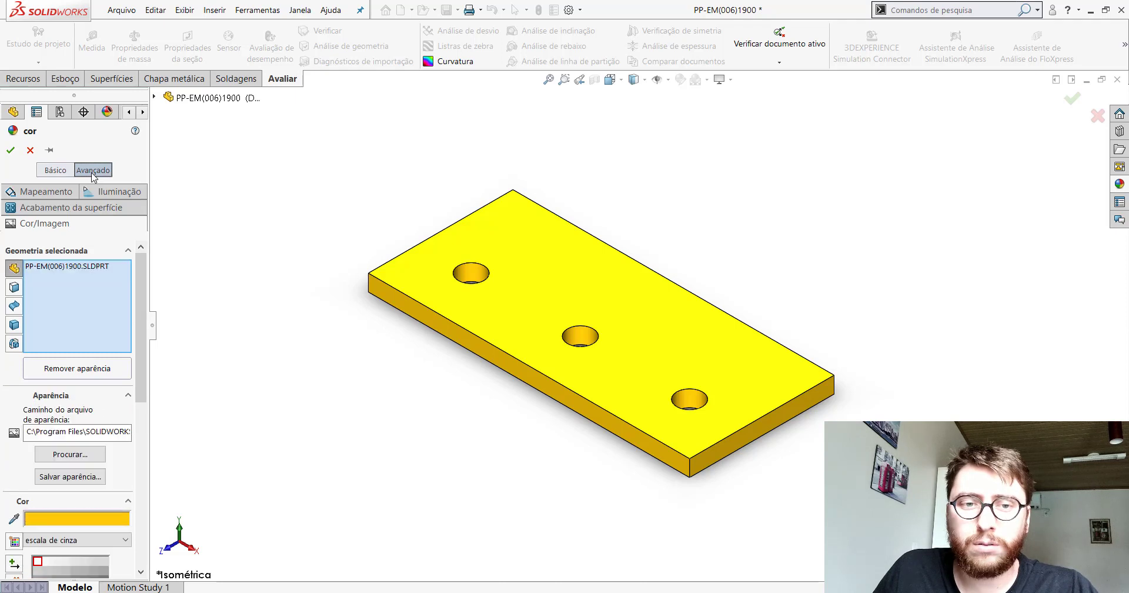
scroll(40, 303, "down", 3)
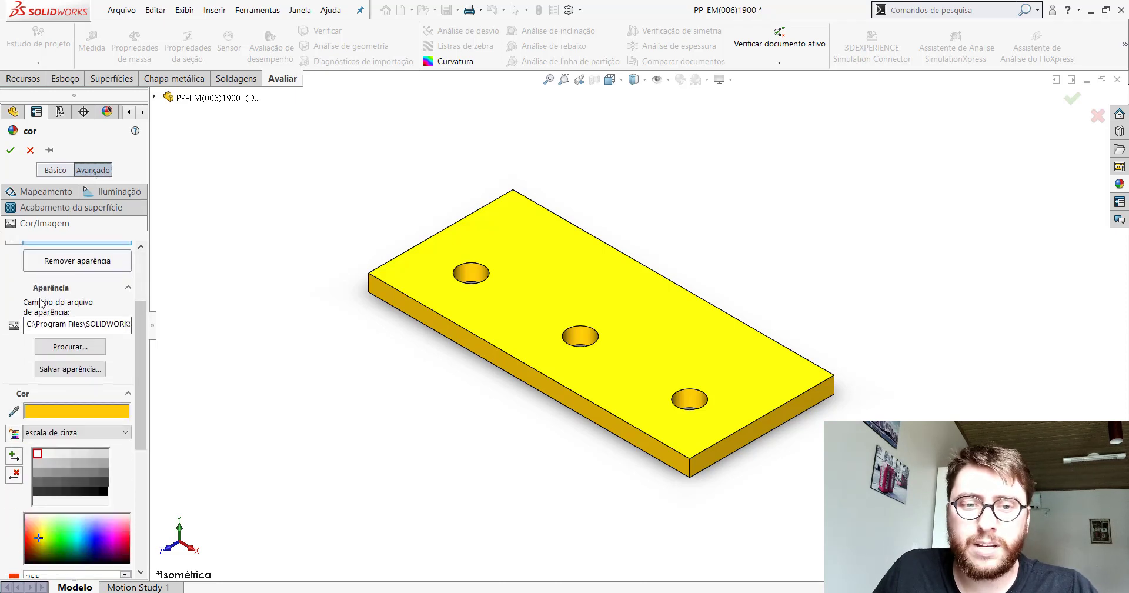
- Load the desktop Chapa Xadrez JPEG as the plate's appearance image
left_click(67, 348)
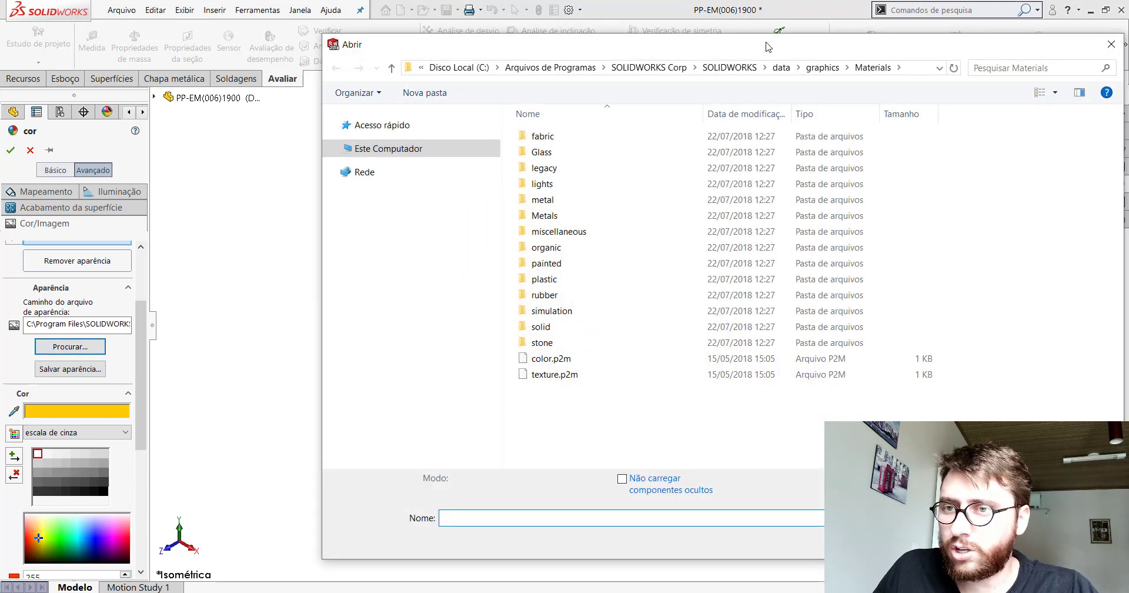
left_click_drag(776, 46, 396, 23)
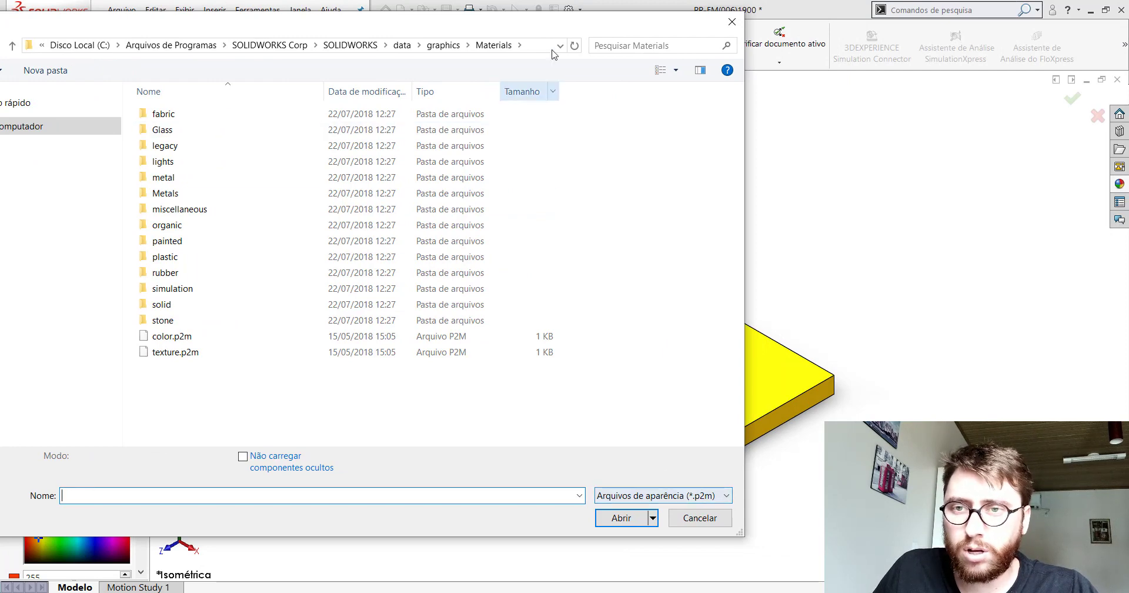
left_click_drag(353, 22, 415, 18)
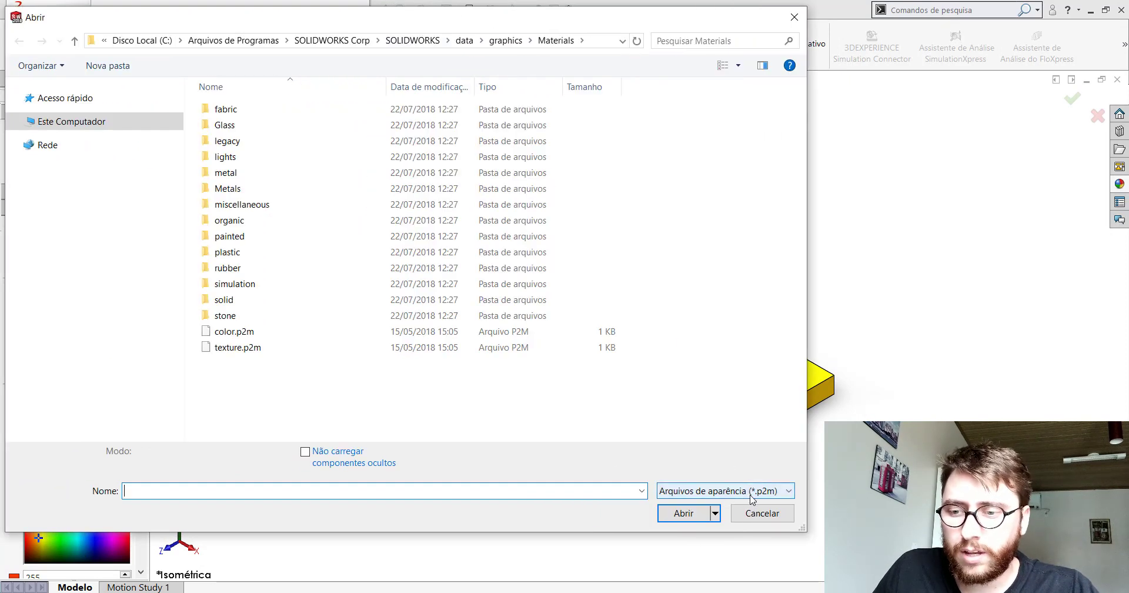
mouse_move(806, 438)
left_mouse_down()
mouse_move(710, 423)
mouse_move(555, 429)
left_mouse_up()
left_click(464, 494)
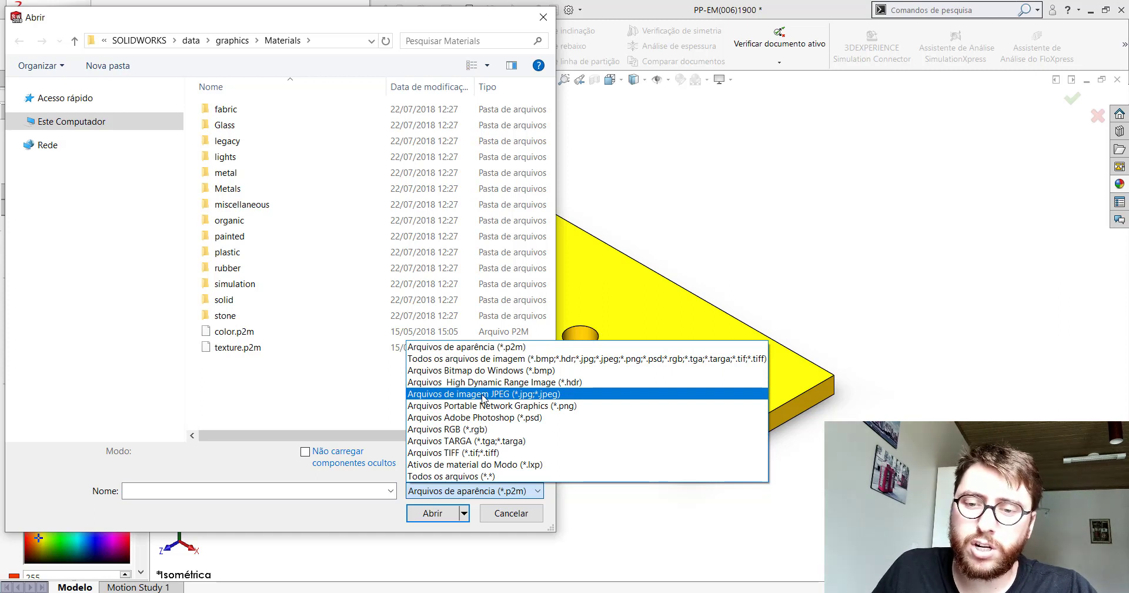
left_click(484, 398)
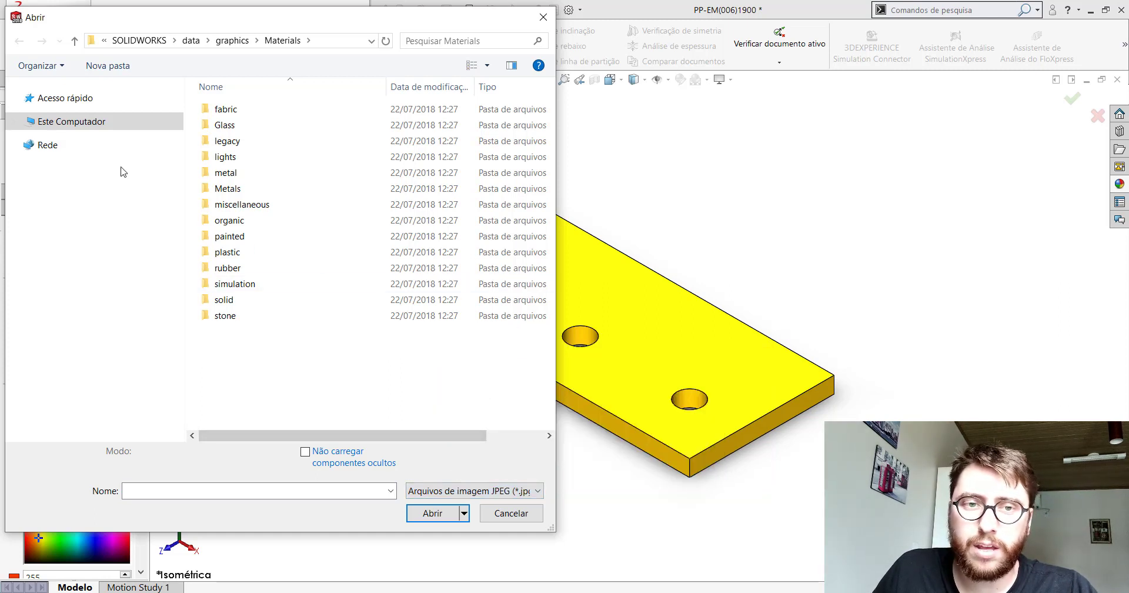
left_click(37, 100)
left_click(51, 115)
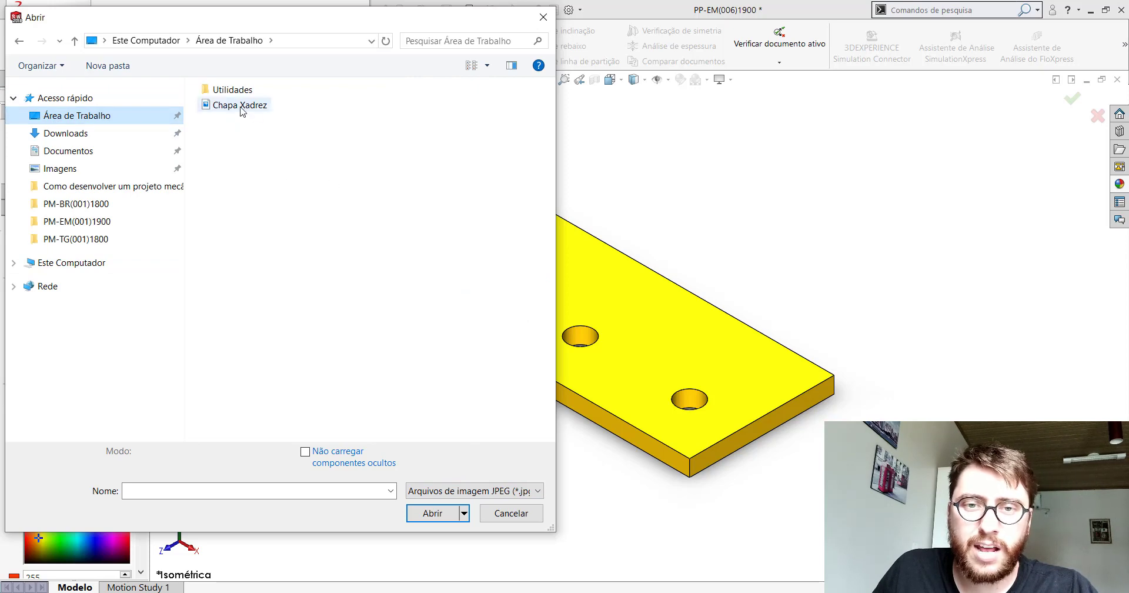
left_click(241, 106)
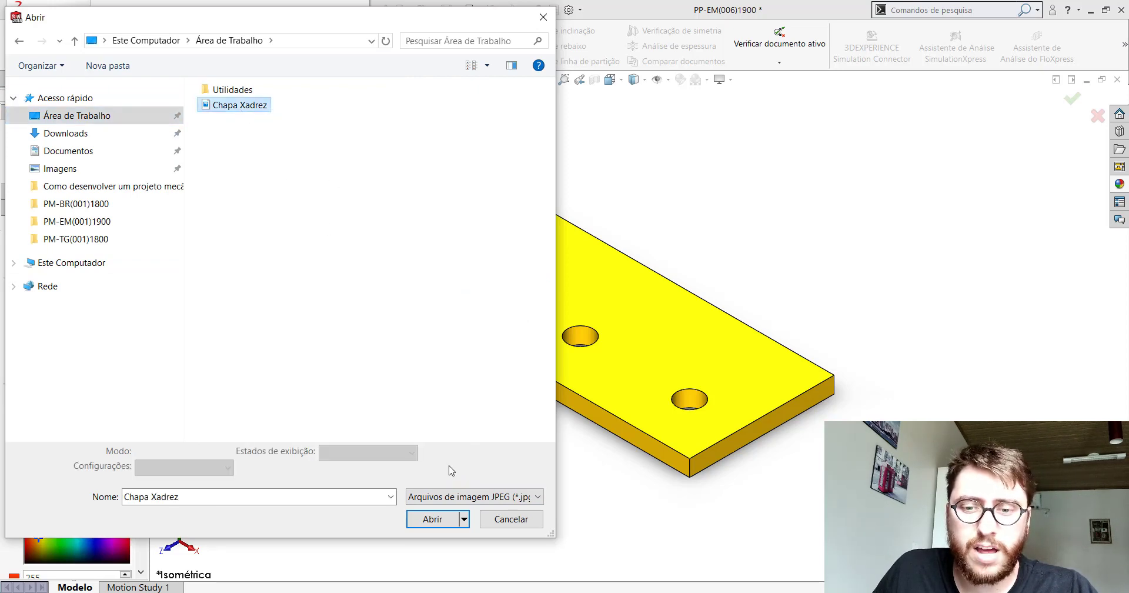
left_click(432, 513)
- Create a 'Minhas aparências' folder on the desktop for the appearance file and open it
key("ctrl+s")
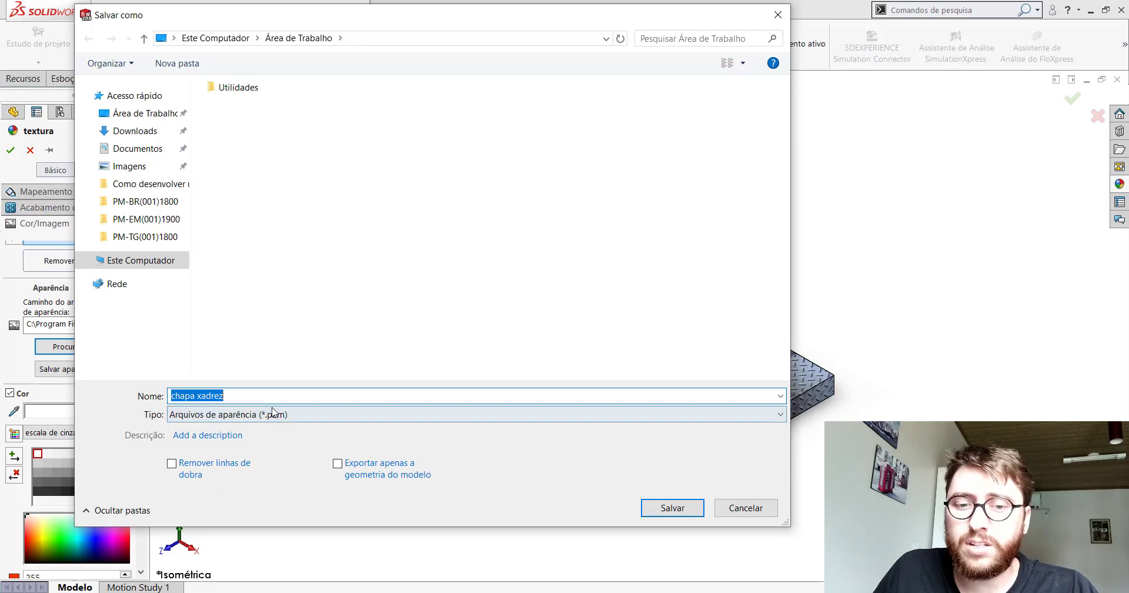
left_click(309, 138)
right_click(306, 134)
mouse_move(388, 293)
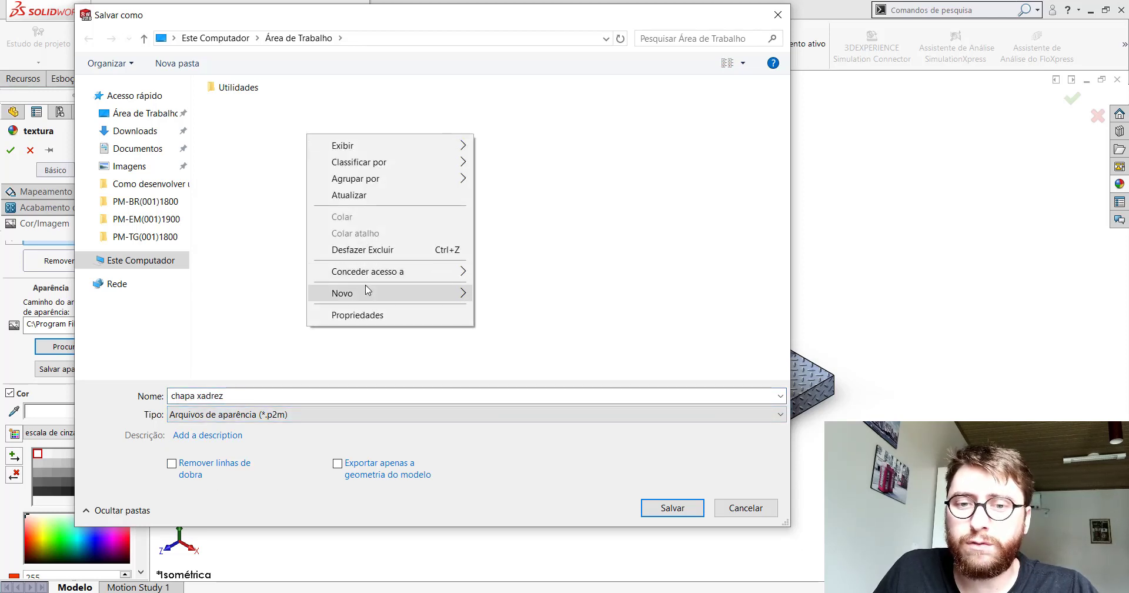
left_click(525, 300)
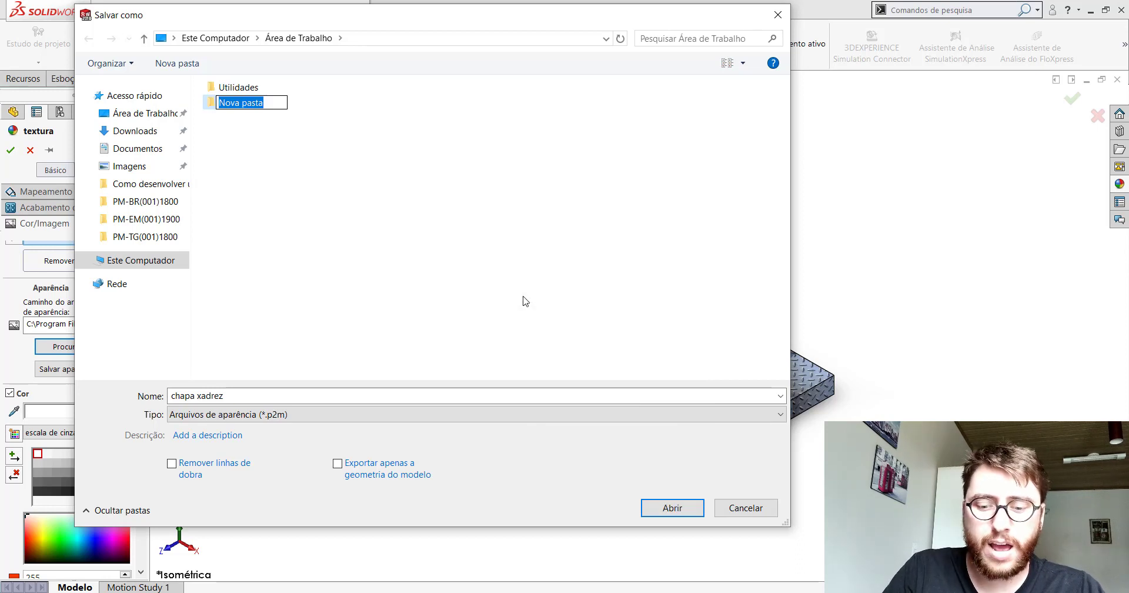
type("Min")
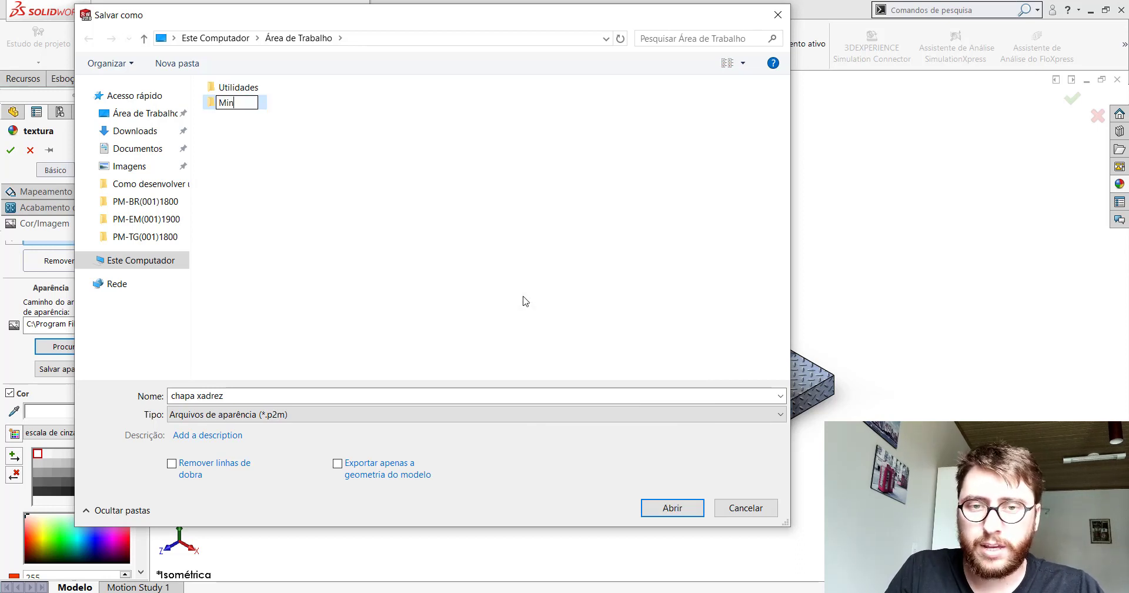
type("has aparê")
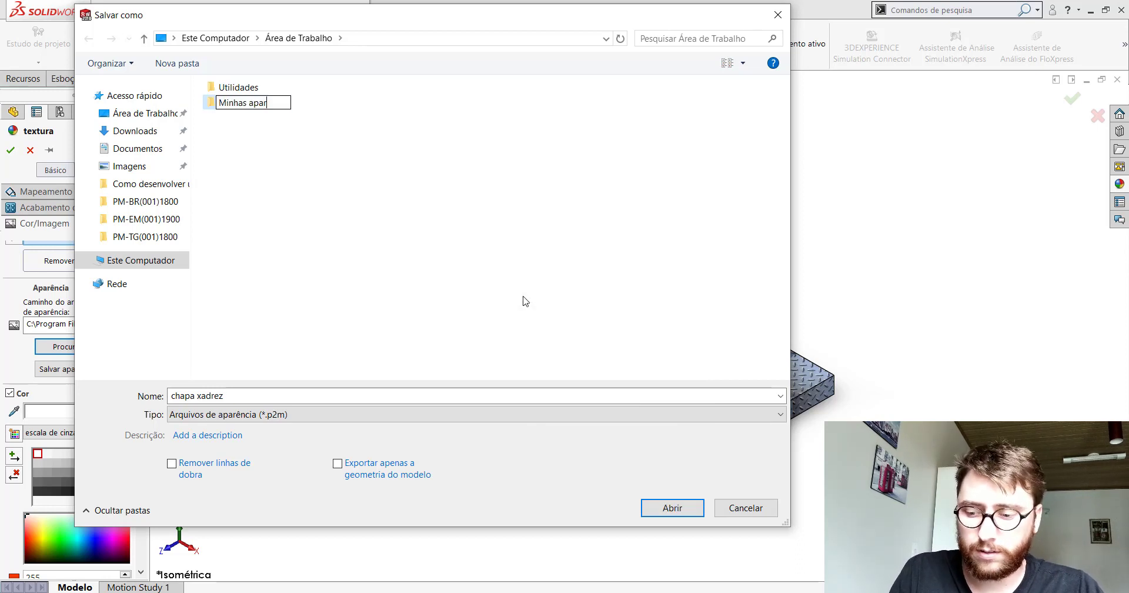
type("ncias")
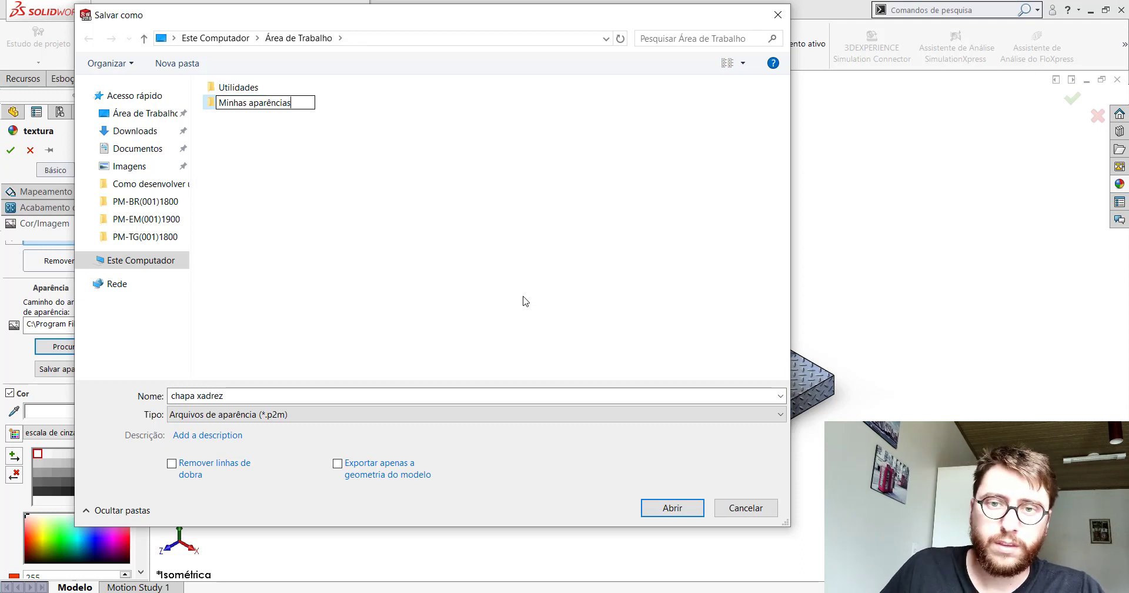
key("Return")
double_click(270, 104)
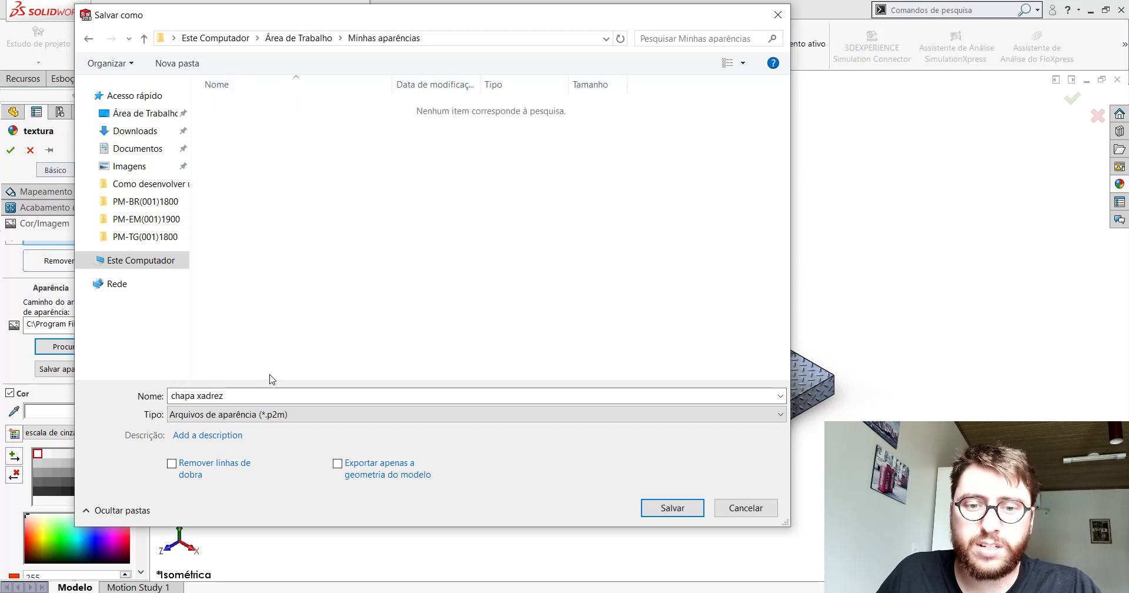
- Save the appearance there under the name 'Chapa xadrez'
triple_click(245, 397)
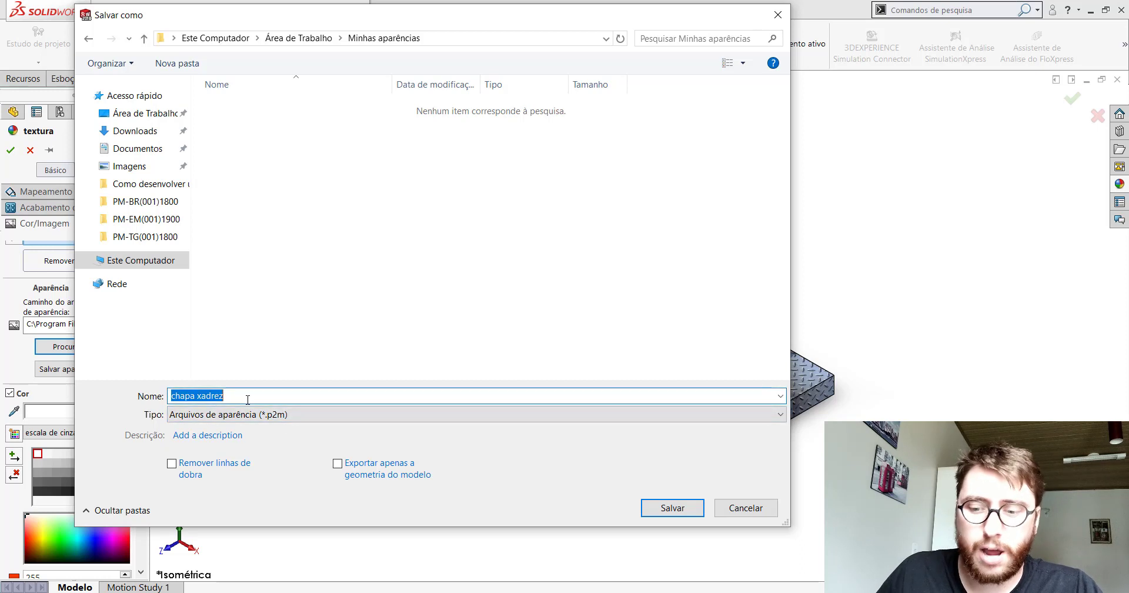
key("Home")
key("Delete")
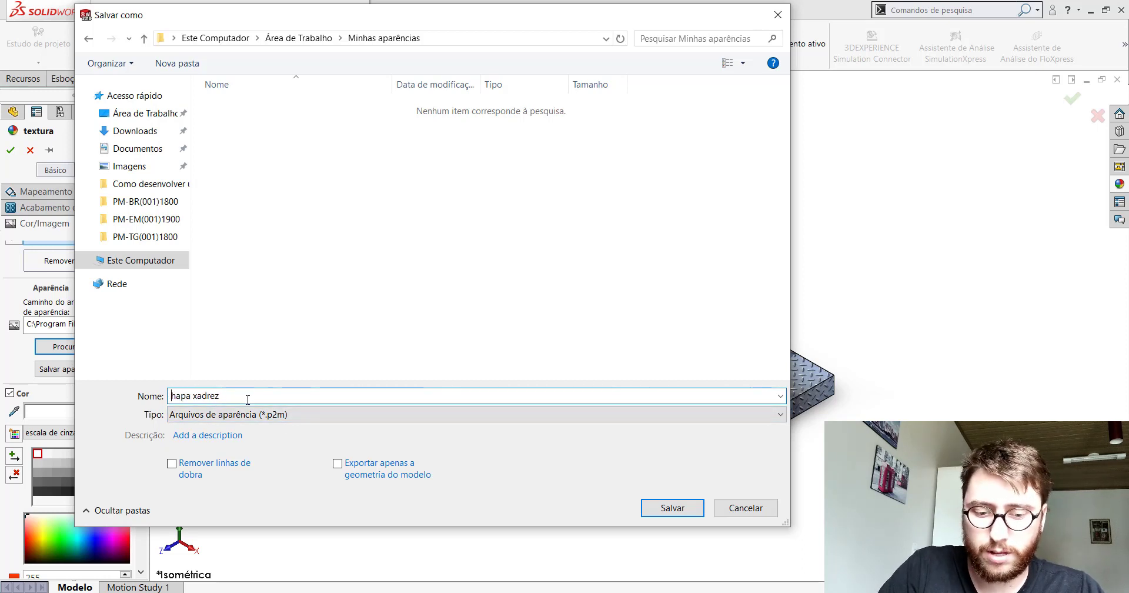
type("C")
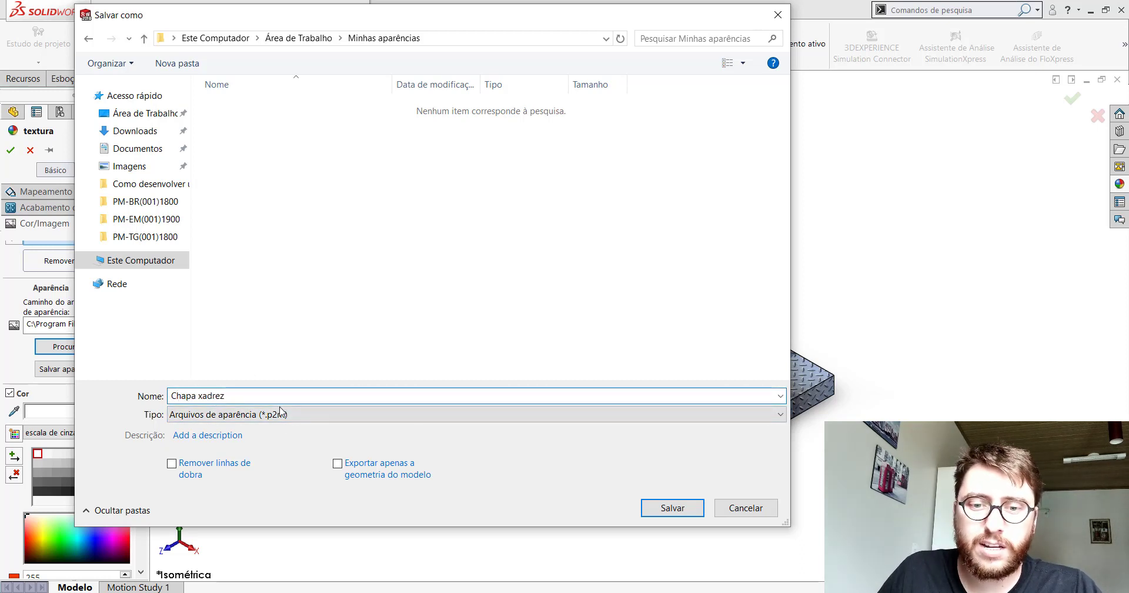
left_click(665, 513)
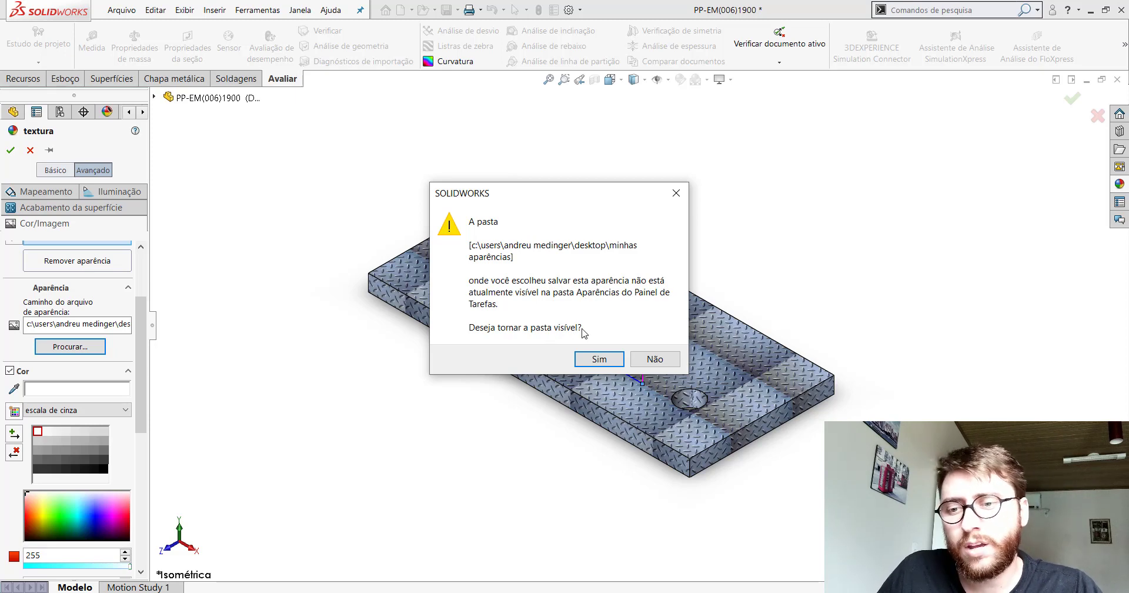
- Show Minhas aparências in the appearance library, accept the checker-plate appearance, and collapse the library tree
left_click(609, 359)
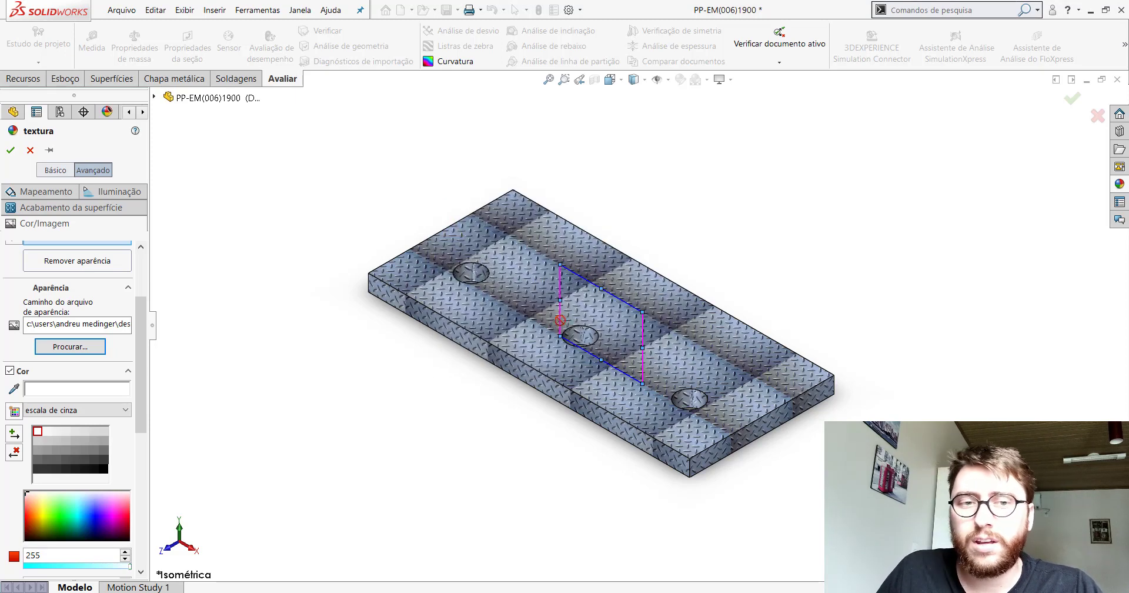
left_click(10, 150)
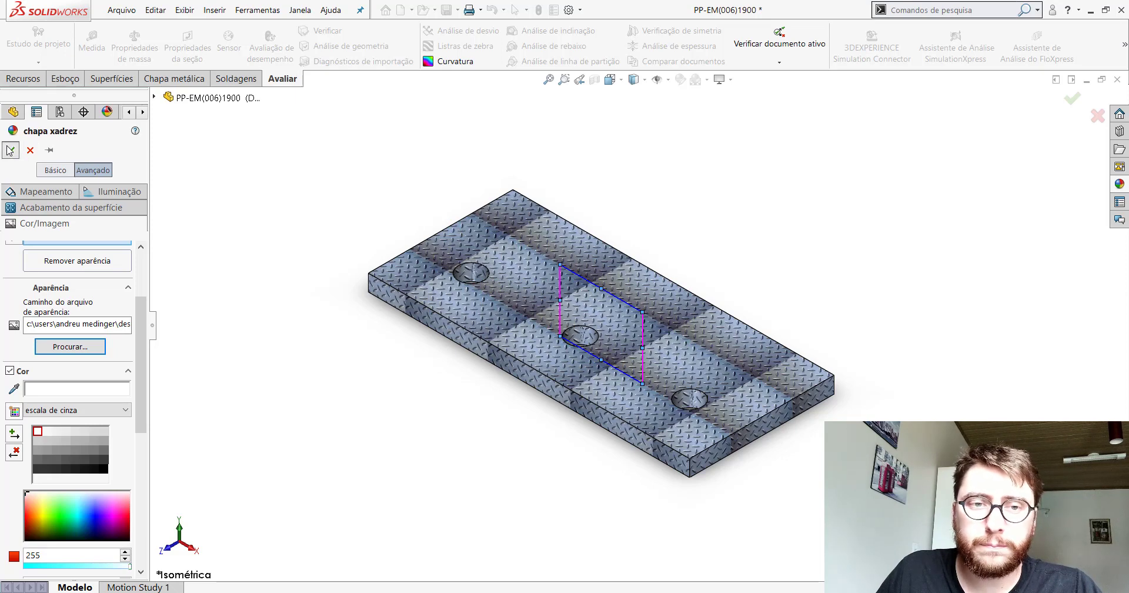
left_click(1119, 184)
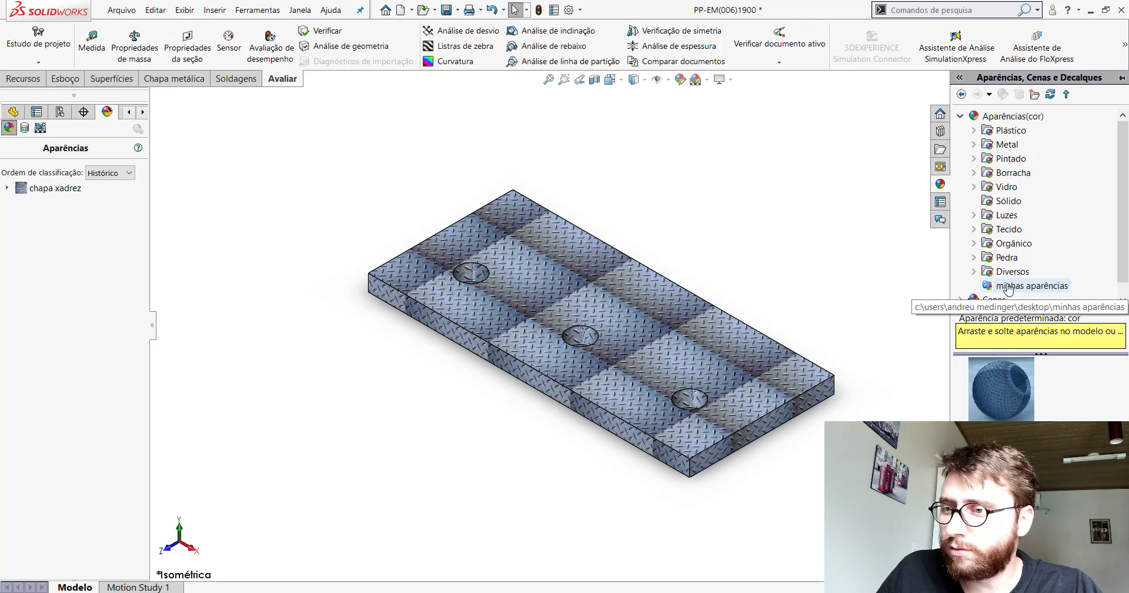
left_click(1005, 116)
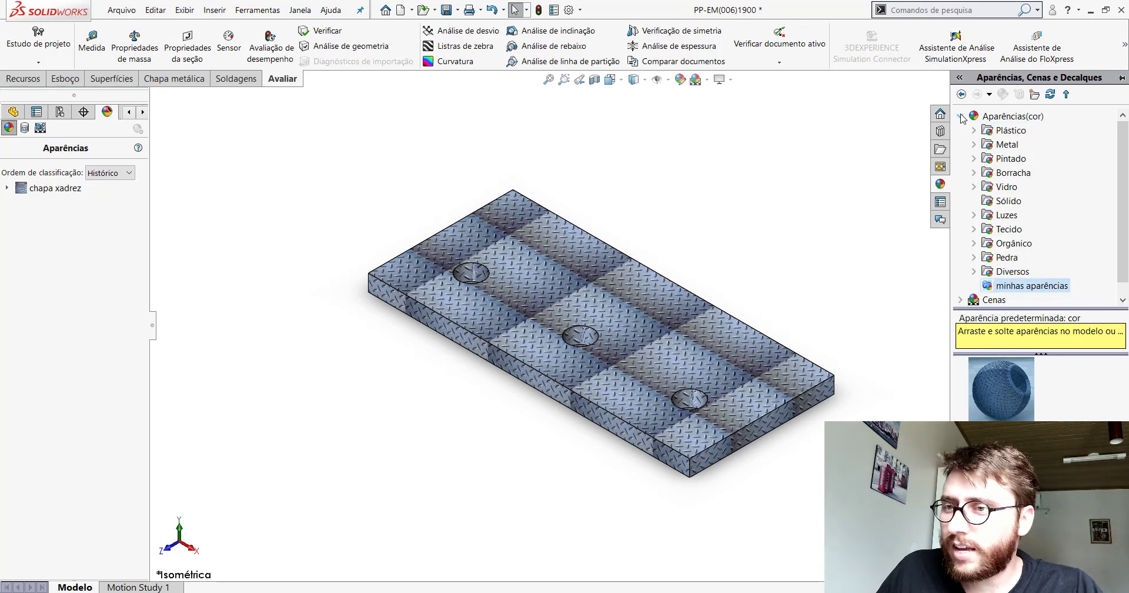
left_click(960, 116)
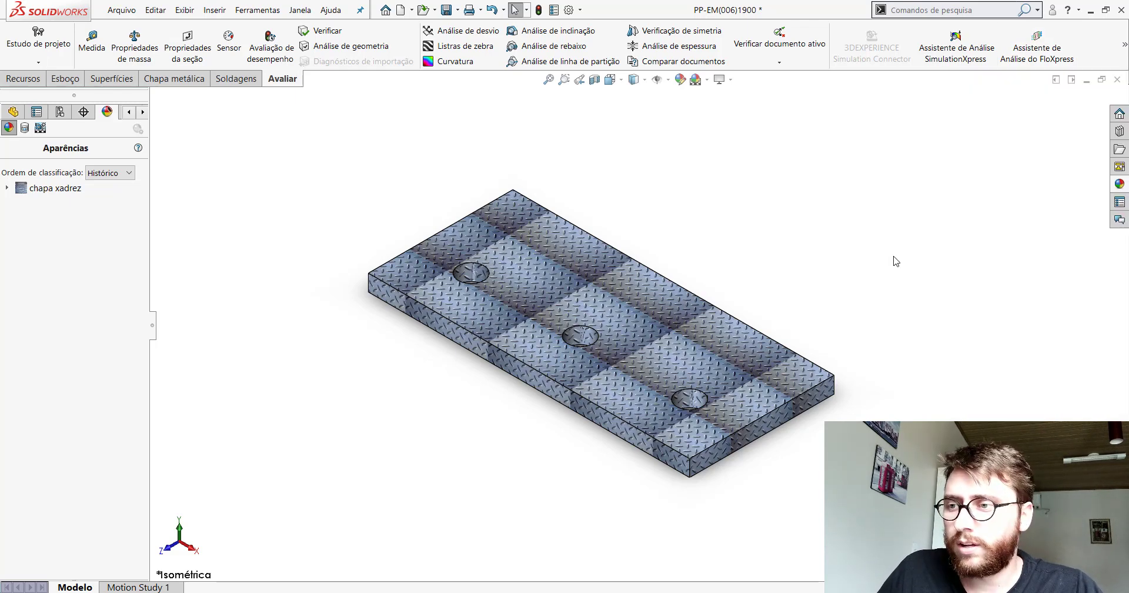
- Display the minhas aparências folder contents under Aparências(cor) in a widened library panel
left_click(1120, 186)
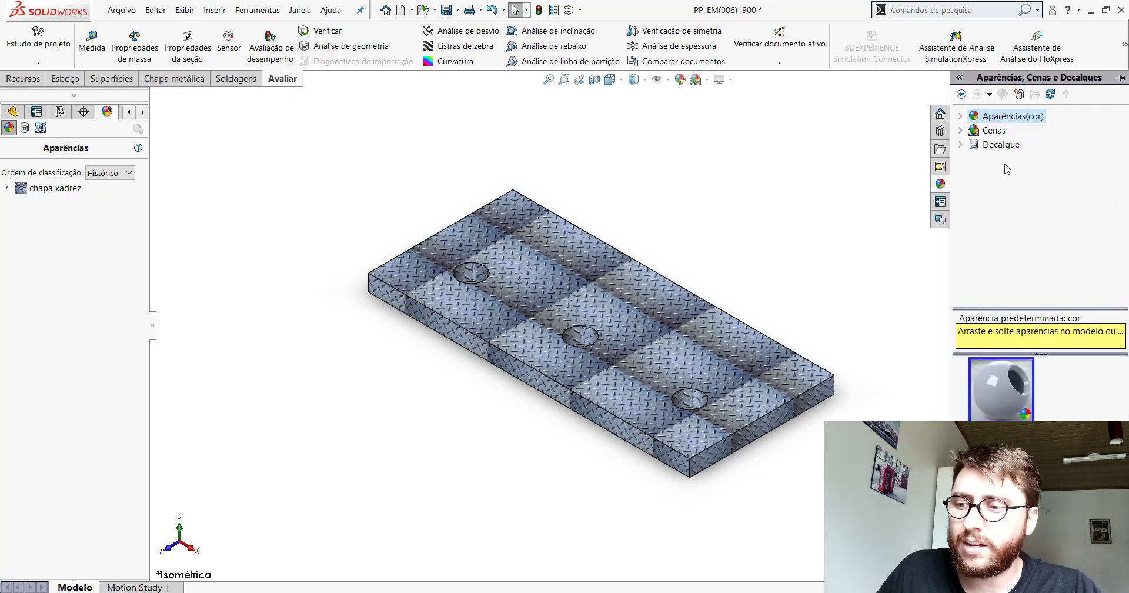
left_click(961, 117)
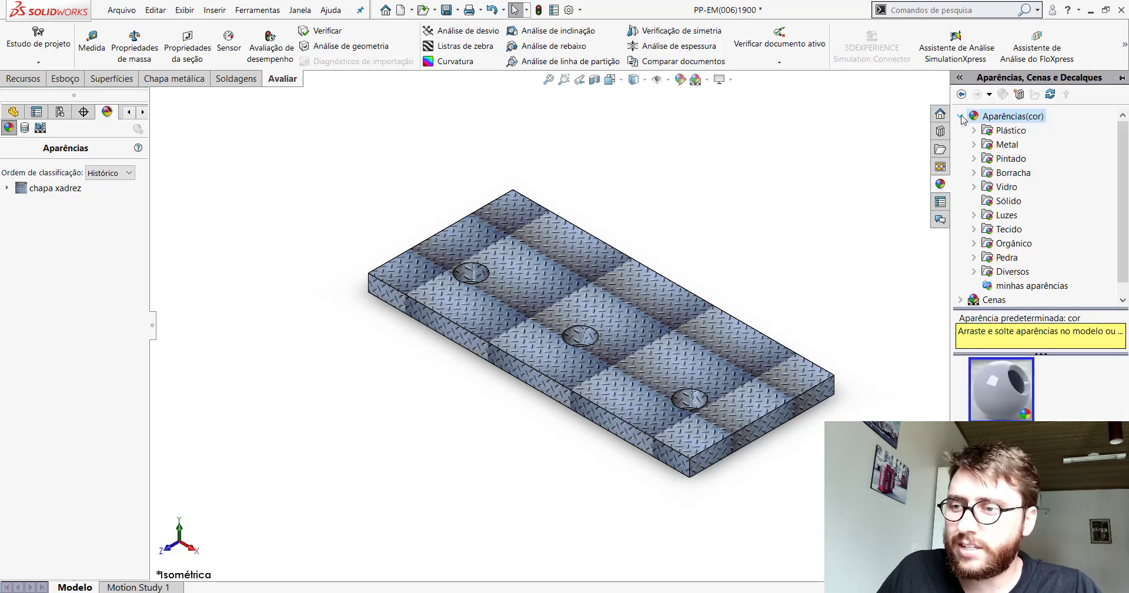
scroll(1124, 184, "down", 1)
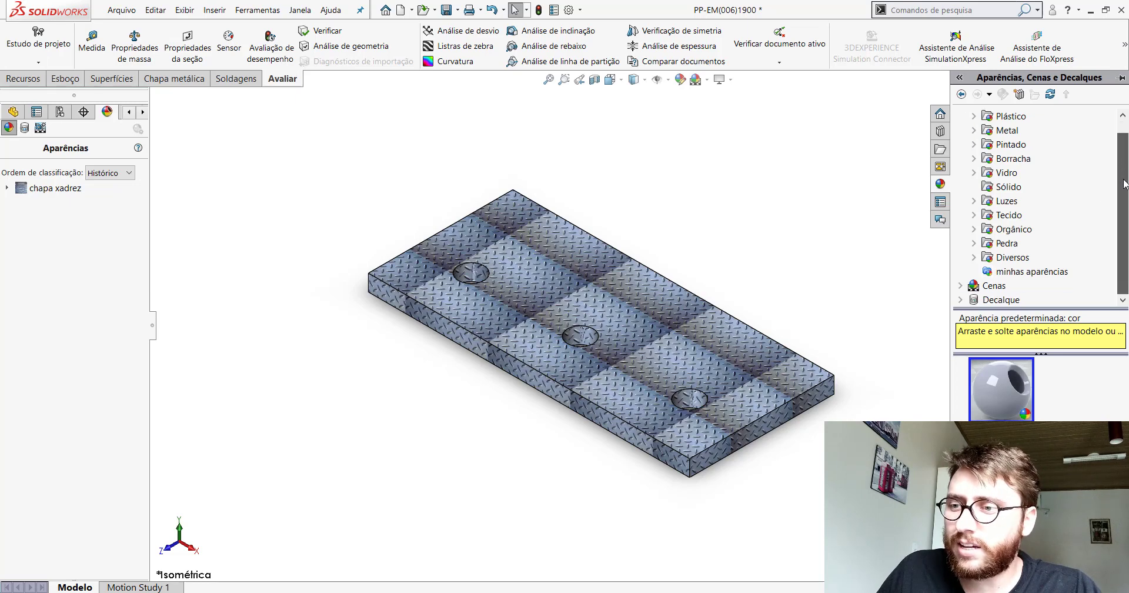
left_click(1022, 273)
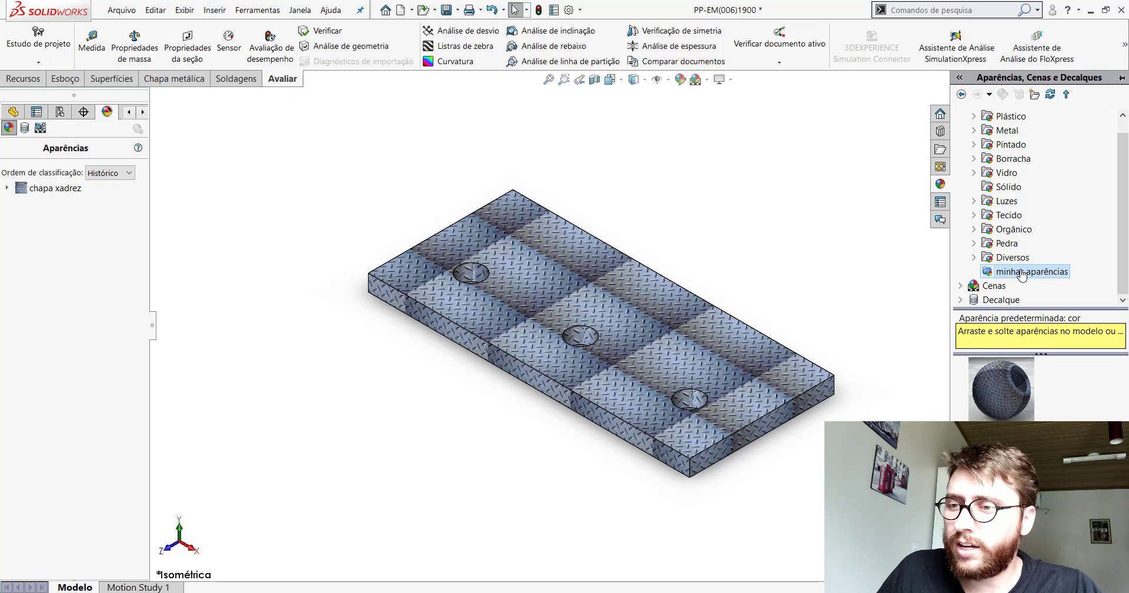
left_click_drag(945, 244, 506, 348)
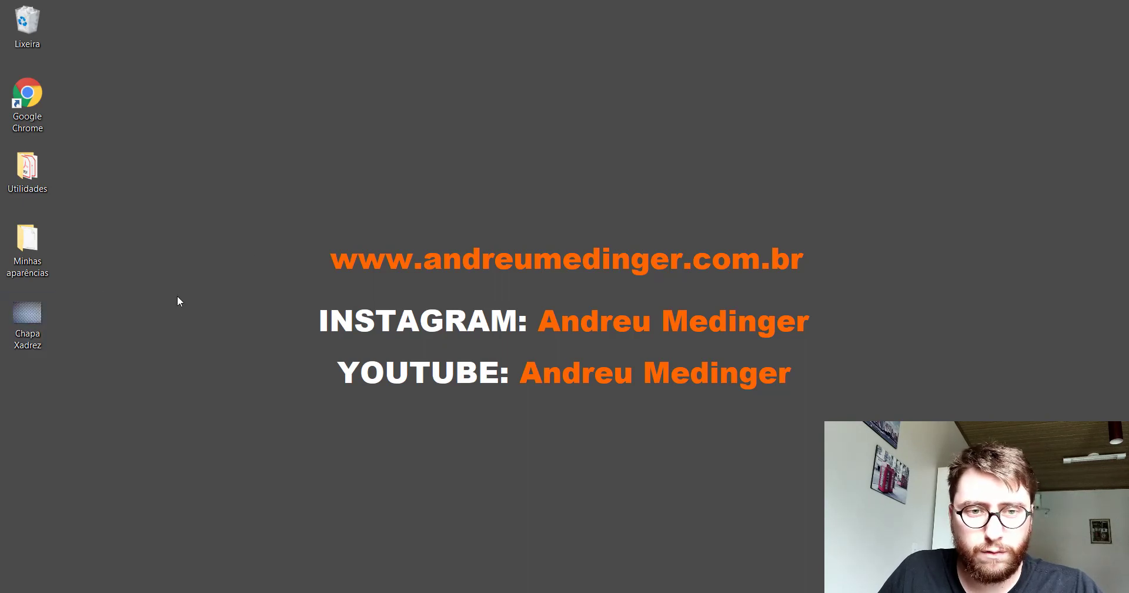
- Move Chapa Xadrez into Minhas aparências and paste a duplicate of it
left_click_drag(36, 315, 37, 251)
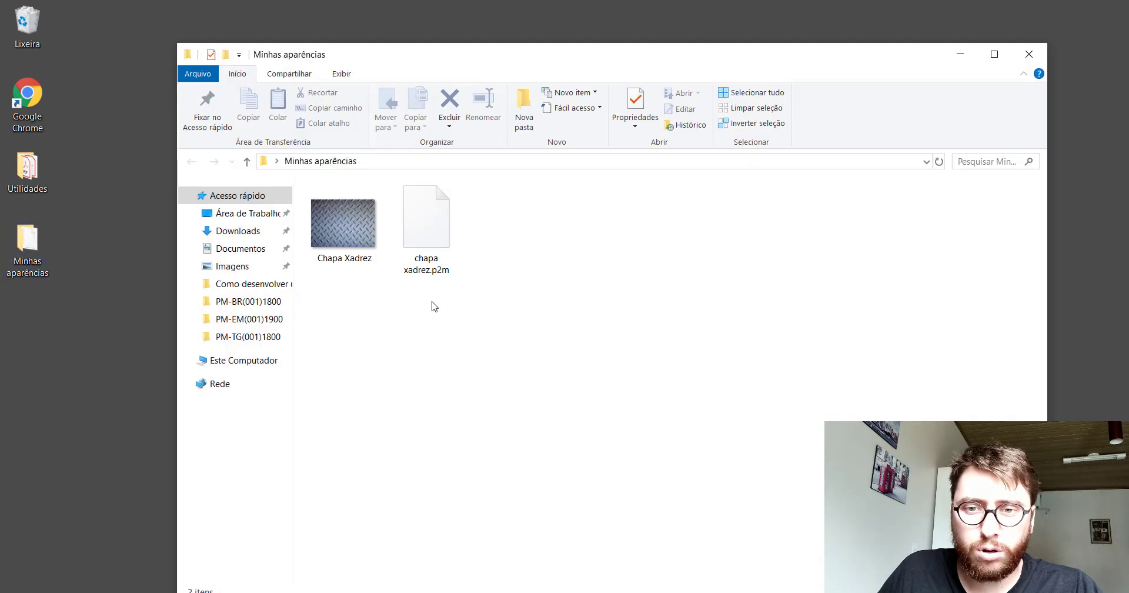
left_click(353, 244)
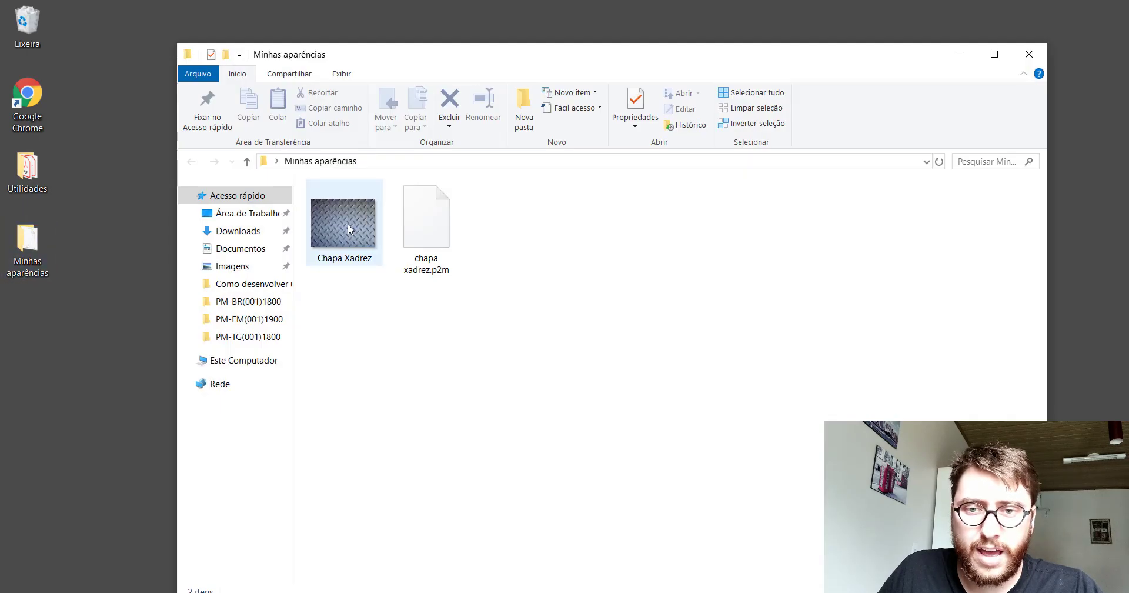
left_click(365, 371)
key("ctrl+v")
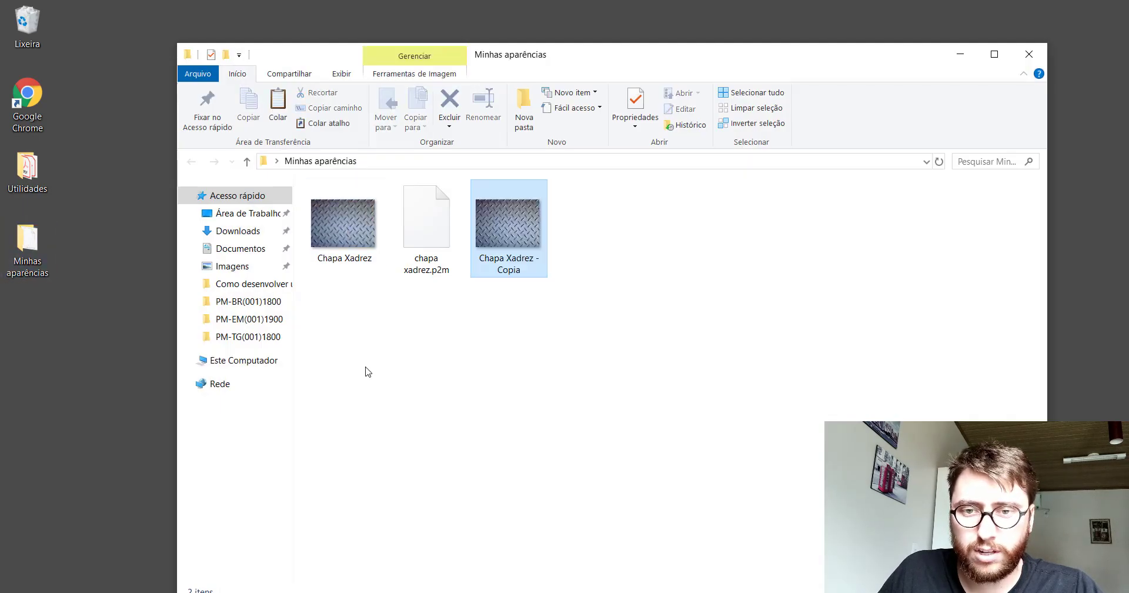
- Rename the duplicate to 'Chapa Lisa' and close the folder window
right_click(498, 237)
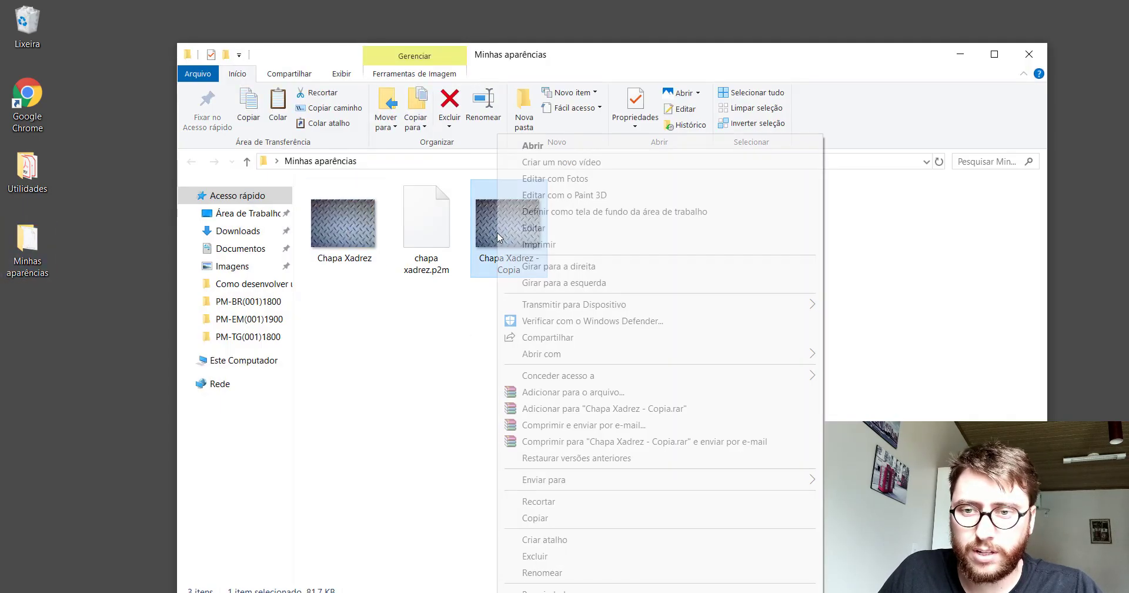
left_click(557, 573)
key("BackSpace")
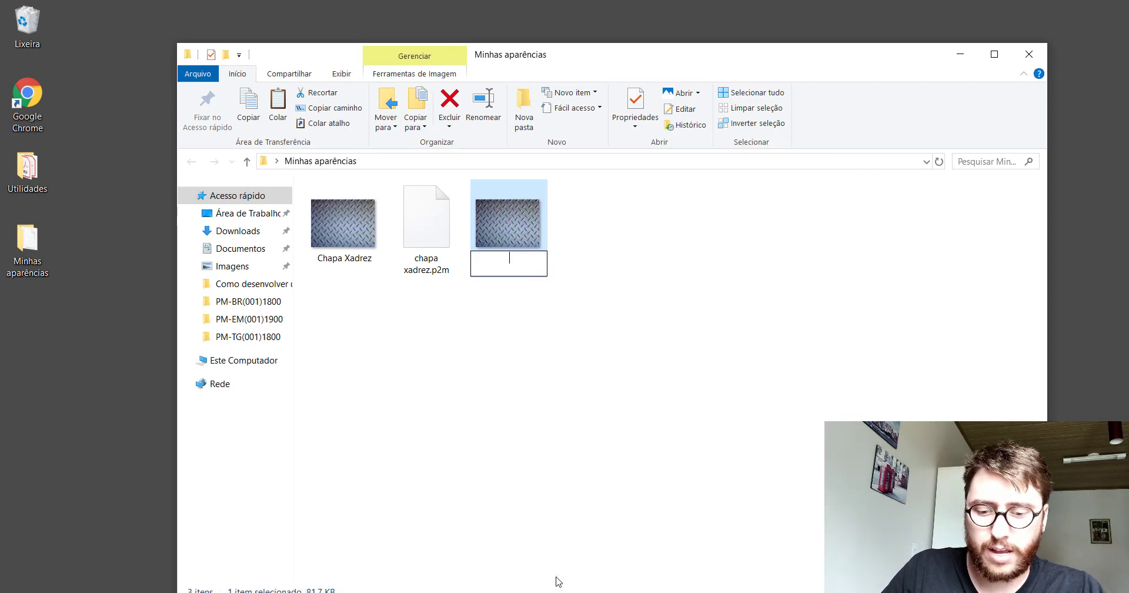
type("Cha")
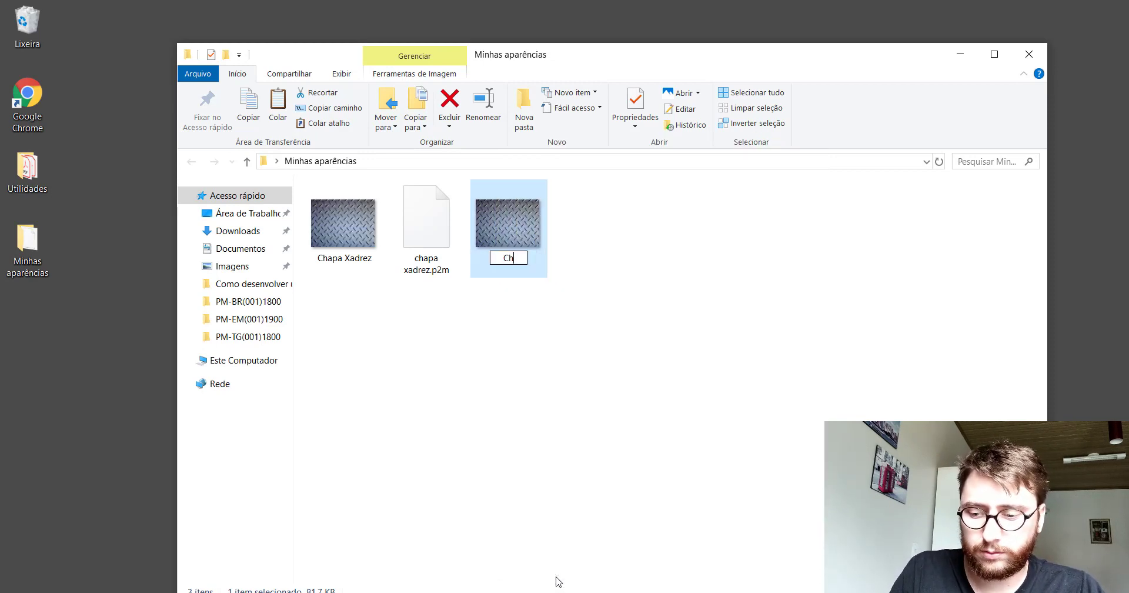
type("pa Lisa")
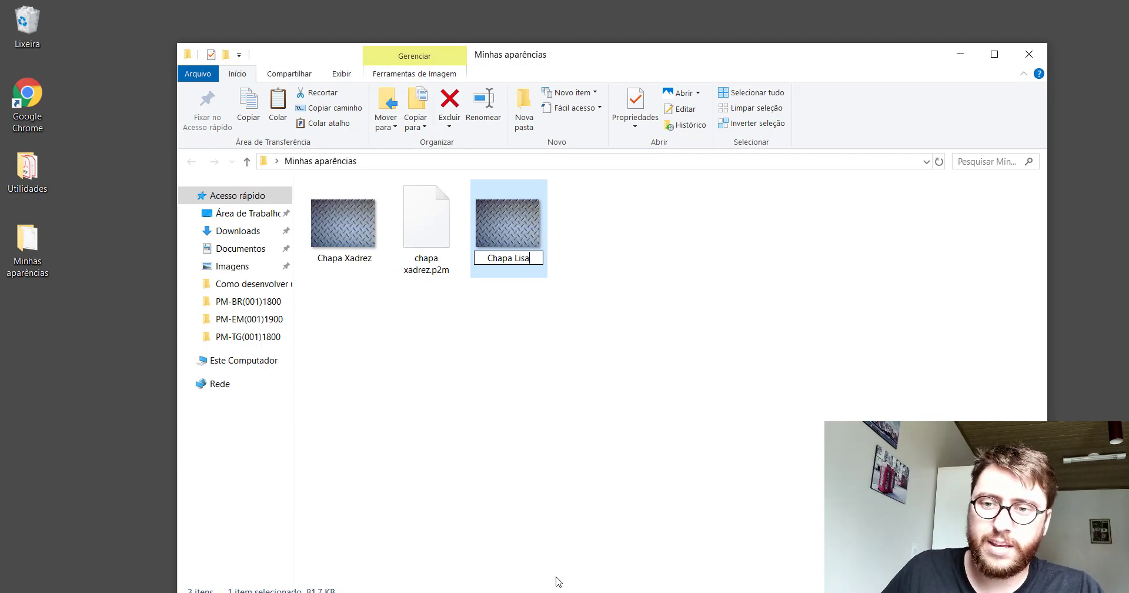
left_click(608, 326)
left_click(1029, 54)
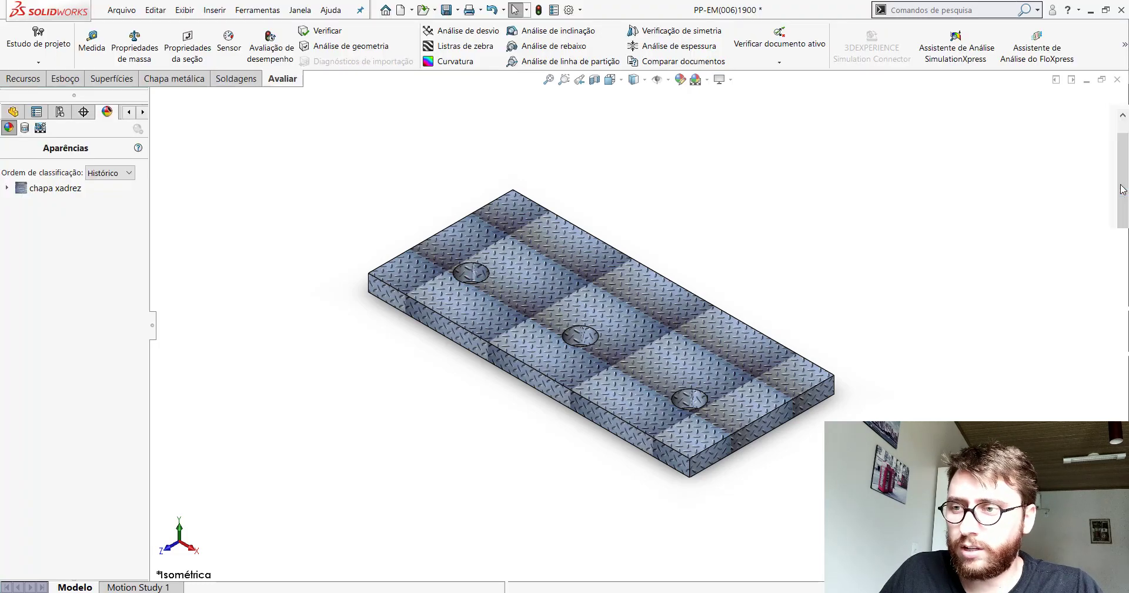
- Refresh the minhas aparências library and apply Chapa Lisa to the whole plate as a Part appearance
left_click(1122, 190)
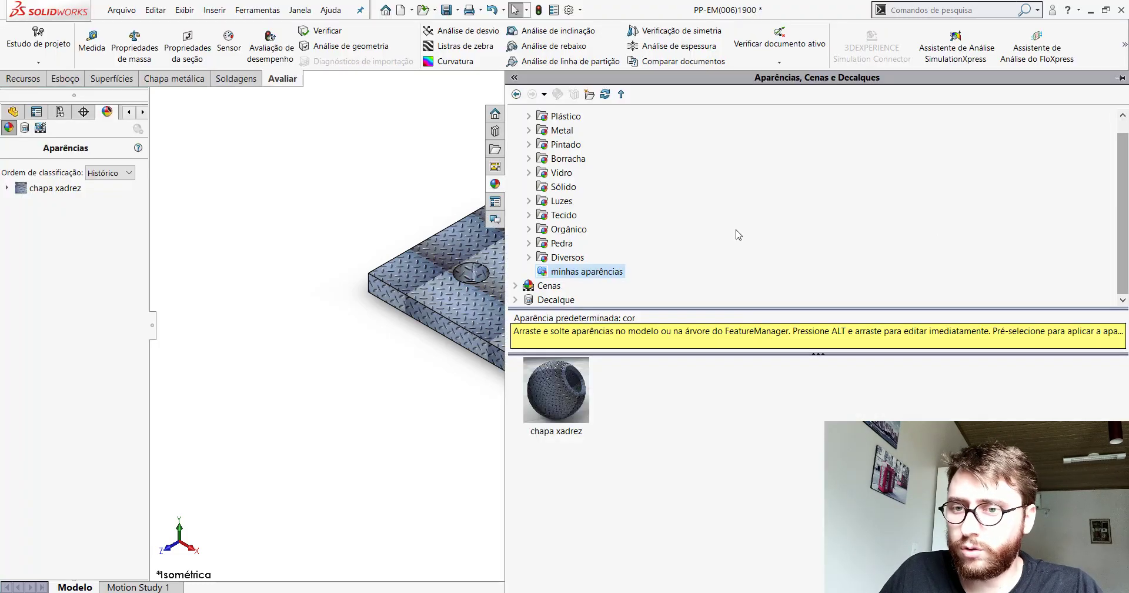
left_click(605, 96)
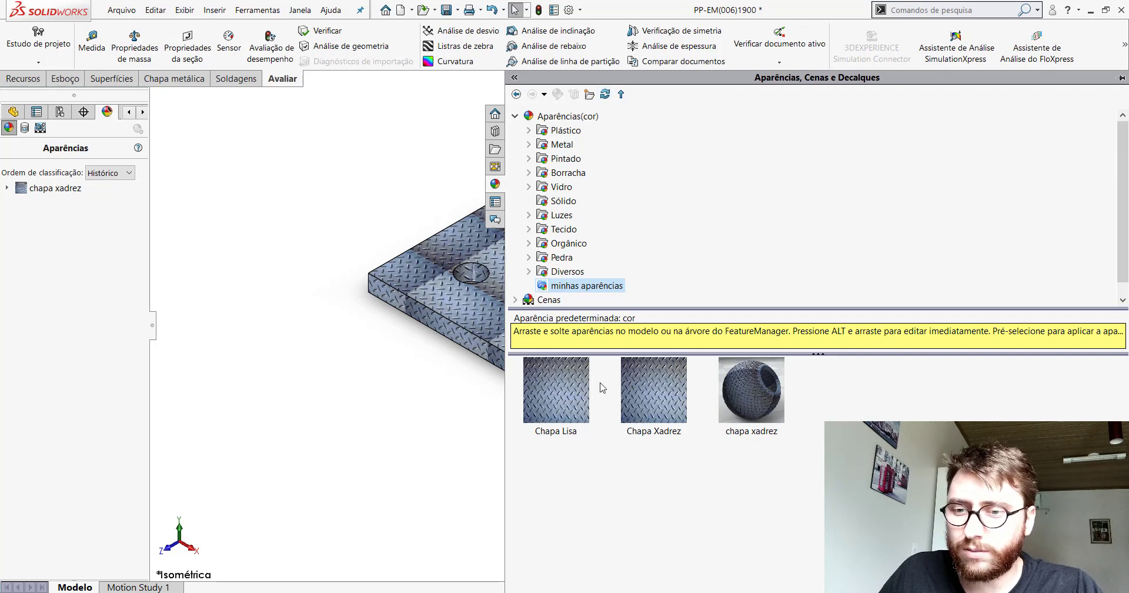
left_click_drag(571, 401, 470, 298)
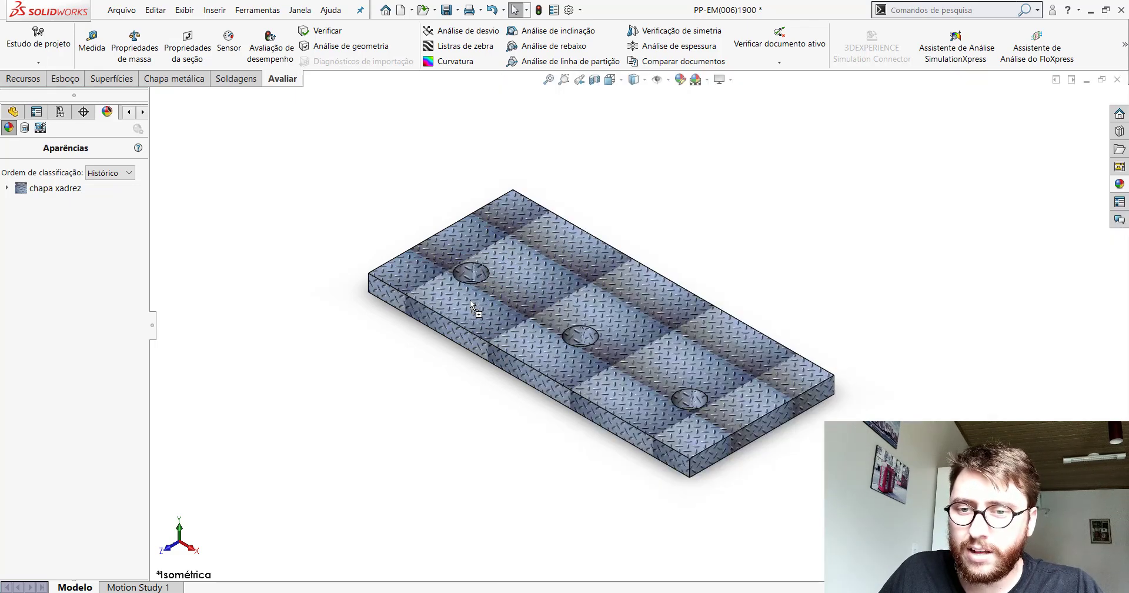
left_click(488, 300)
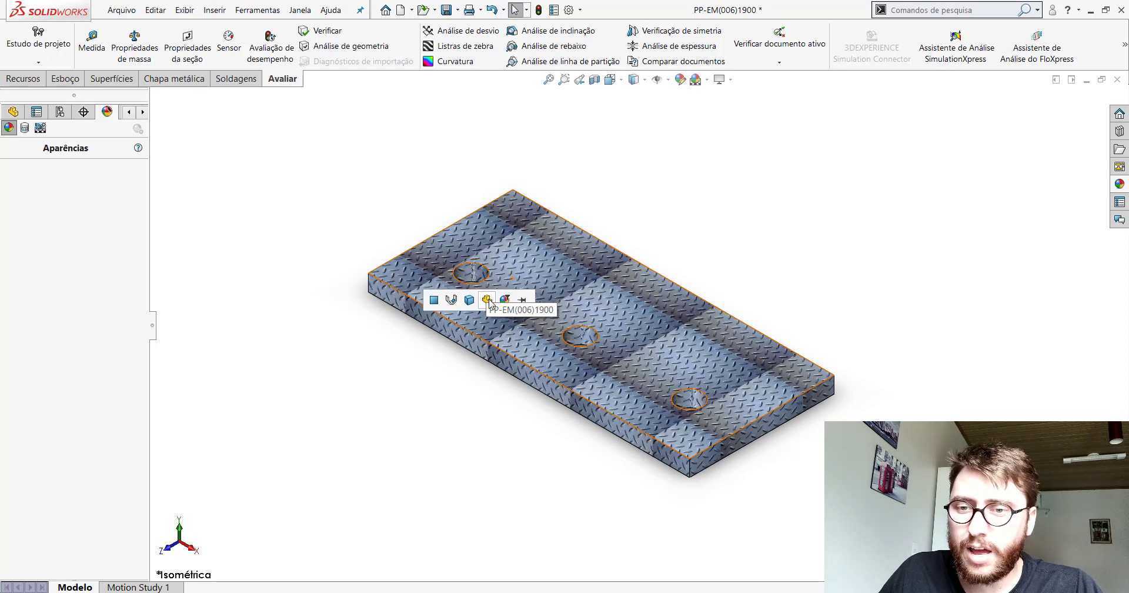
left_click(1119, 184)
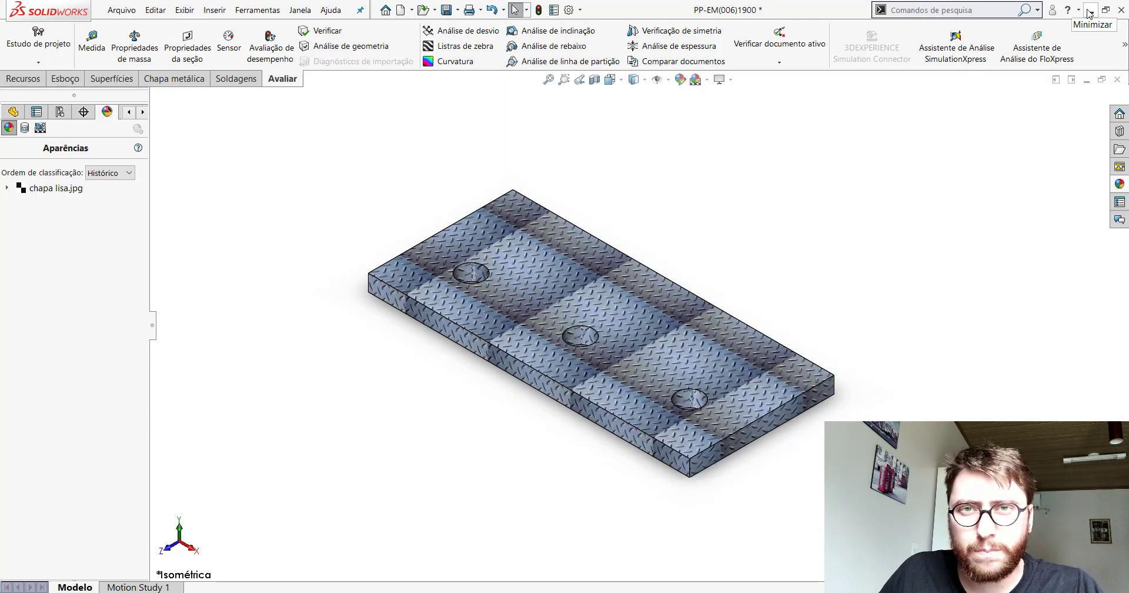
left_click(1119, 183)
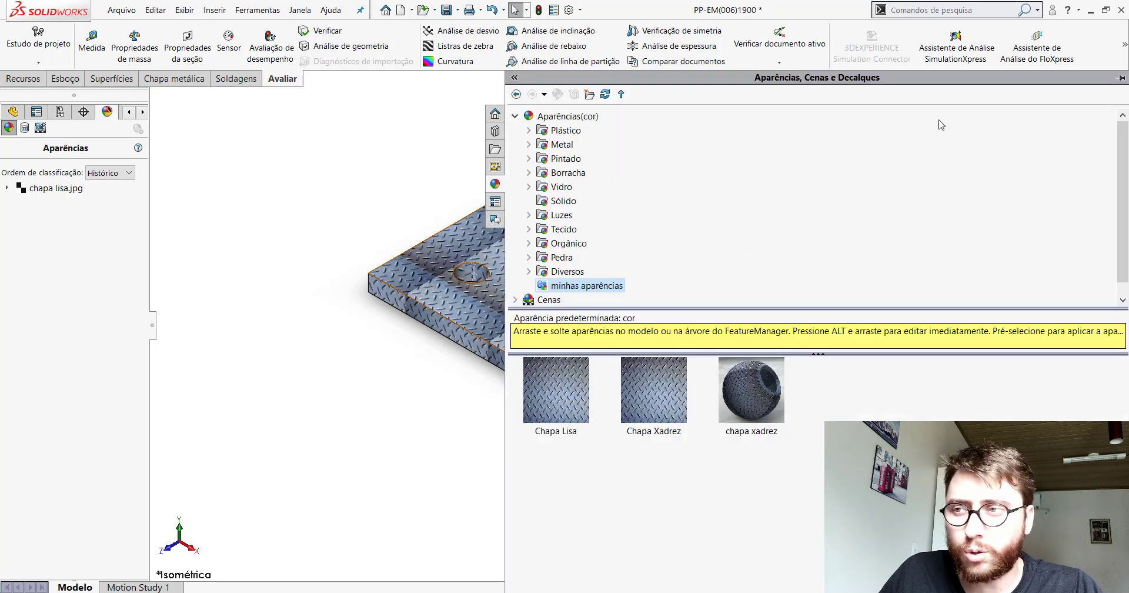
left_click(1090, 10)
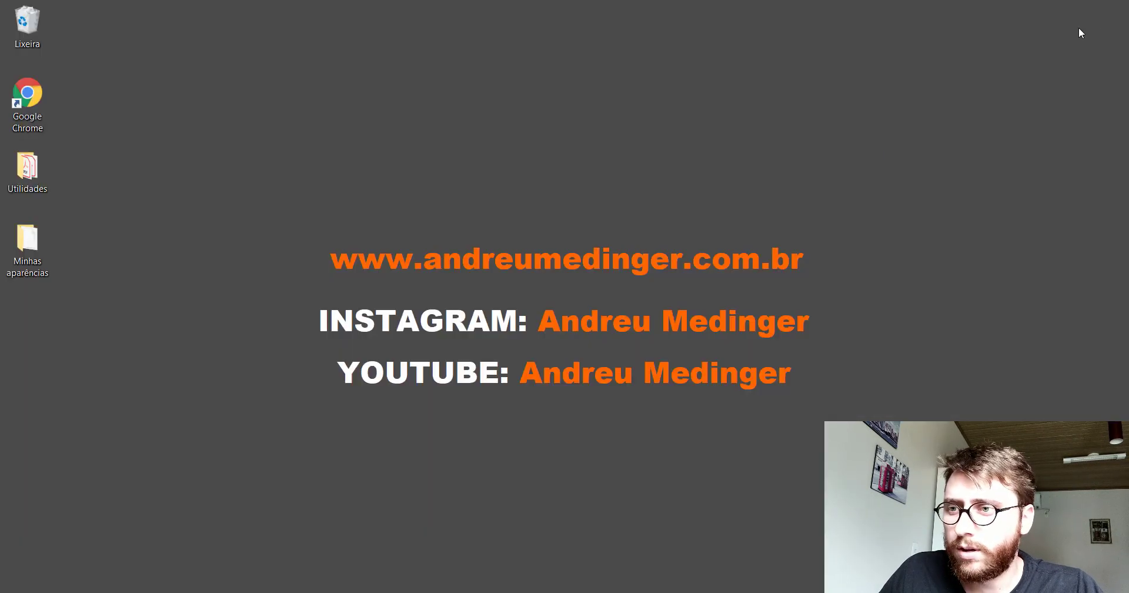
double_click(46, 248)
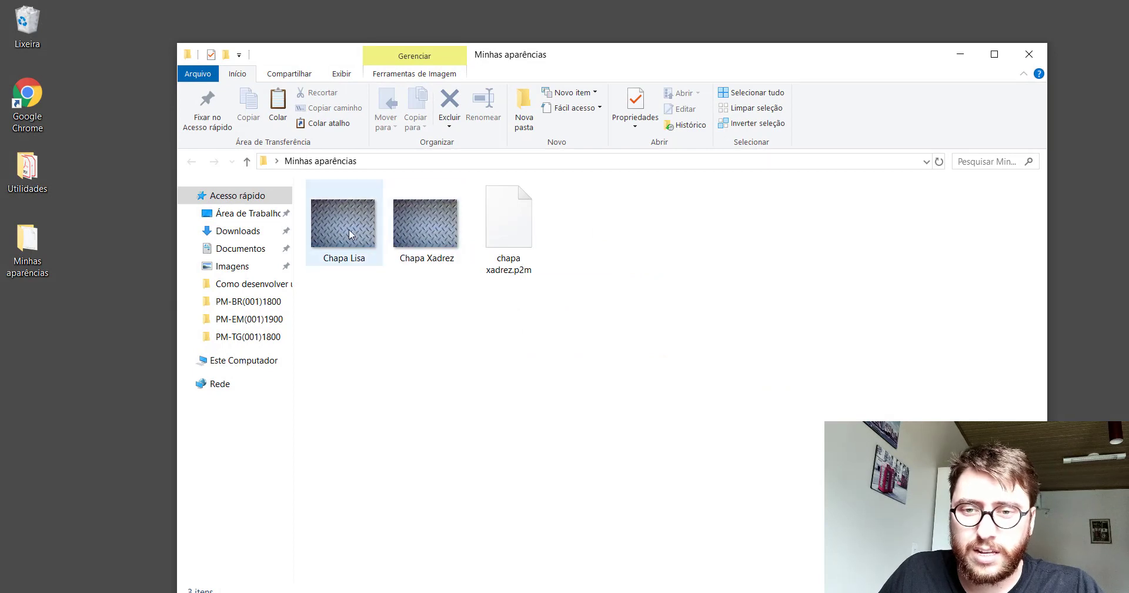
left_click(186, 195)
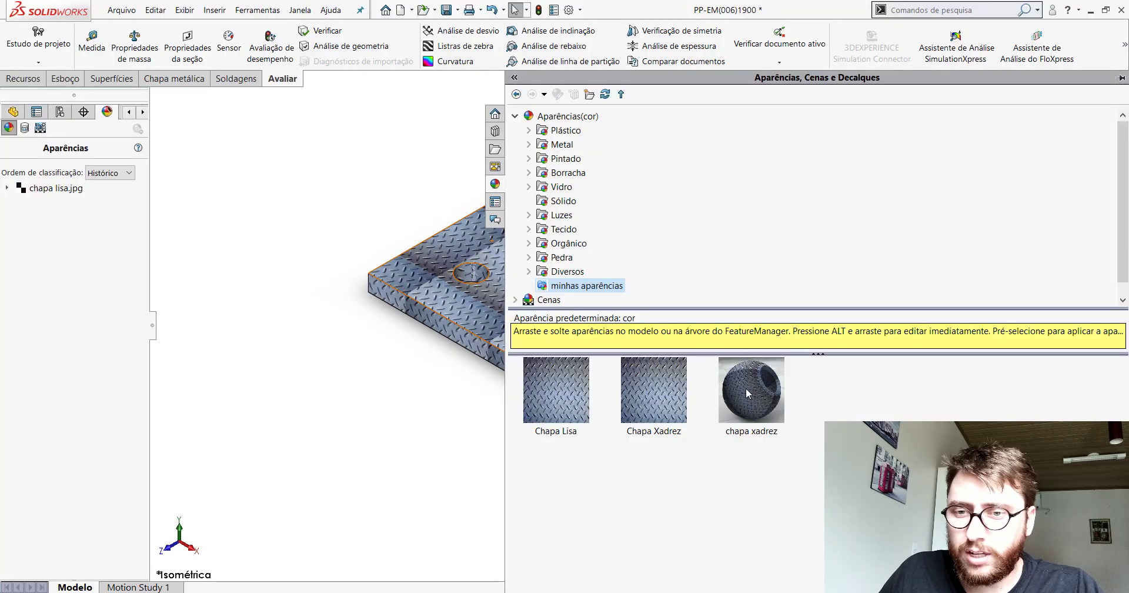
- Apply the chapa xadrez appearance to the whole part
left_click_drag(746, 387, 474, 310)
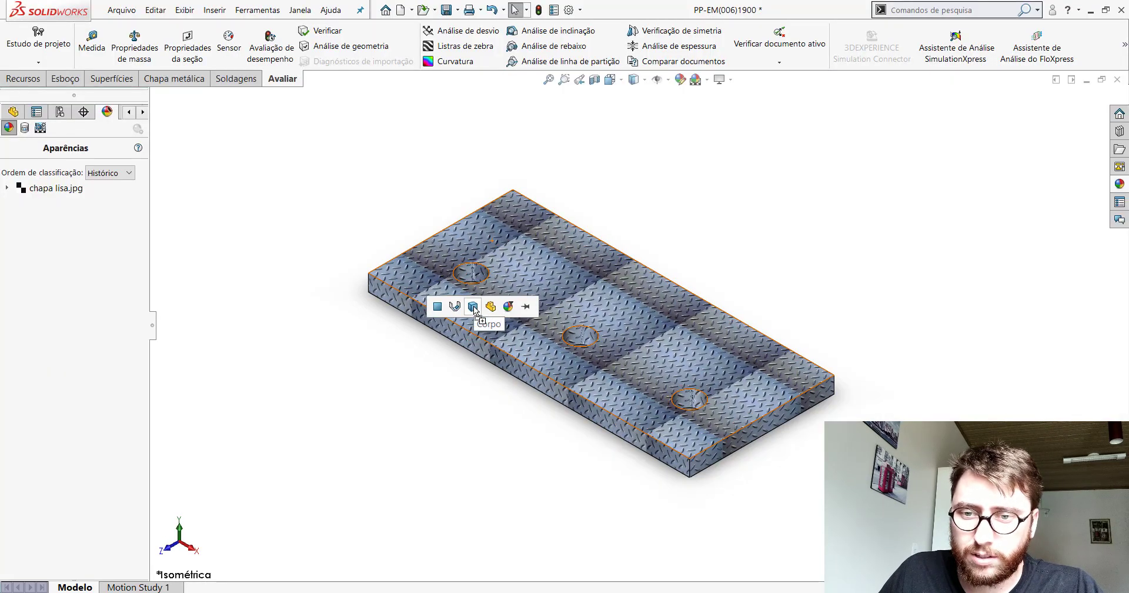
left_click(490, 306)
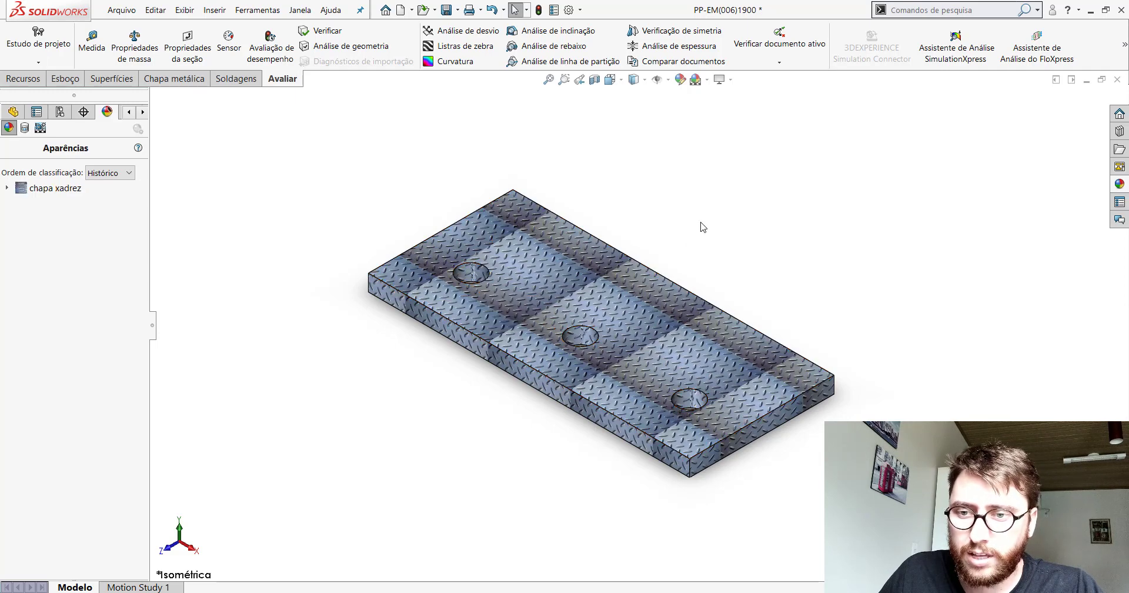
left_click(12, 113)
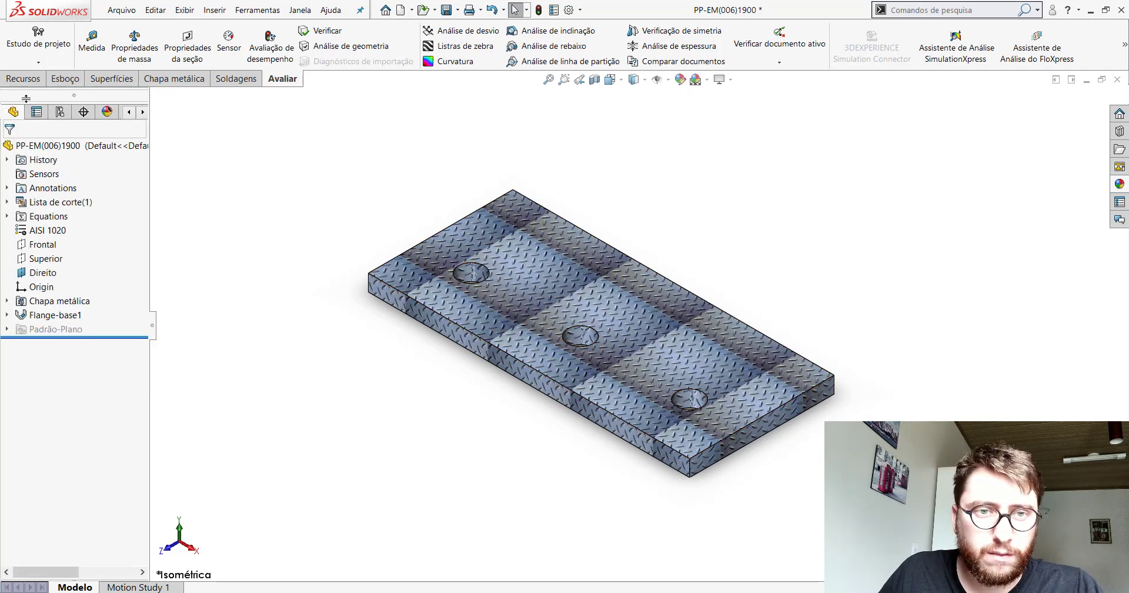
left_click(107, 112)
mouse_move(53, 189)
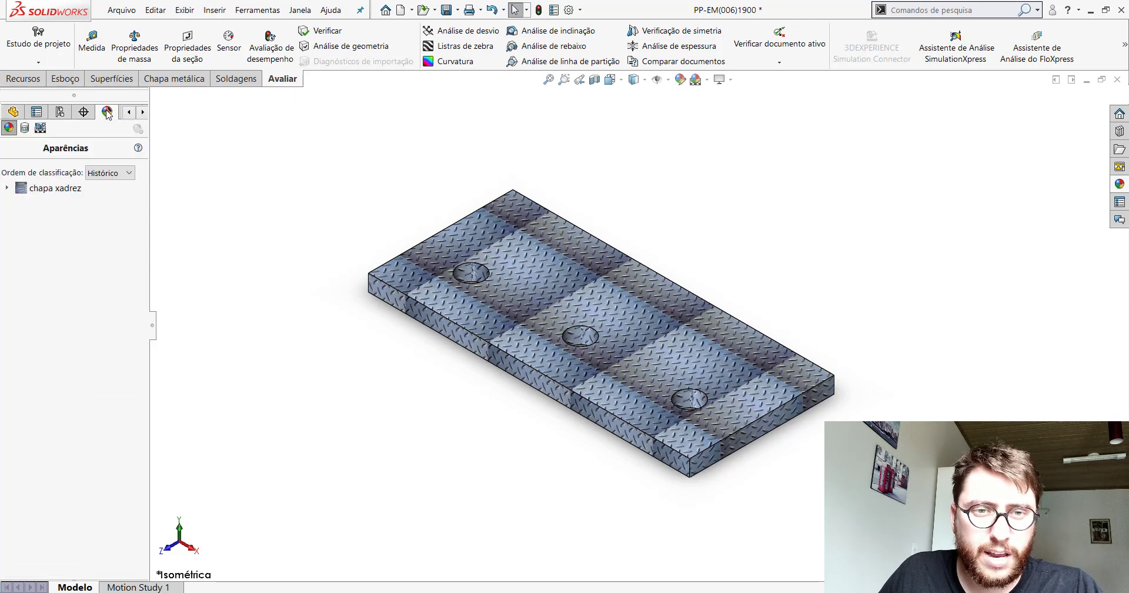
- Edit the chapa xadrez appearance, stretching its texture mapping larger so bigger tiles cover the plate
right_click(40, 189)
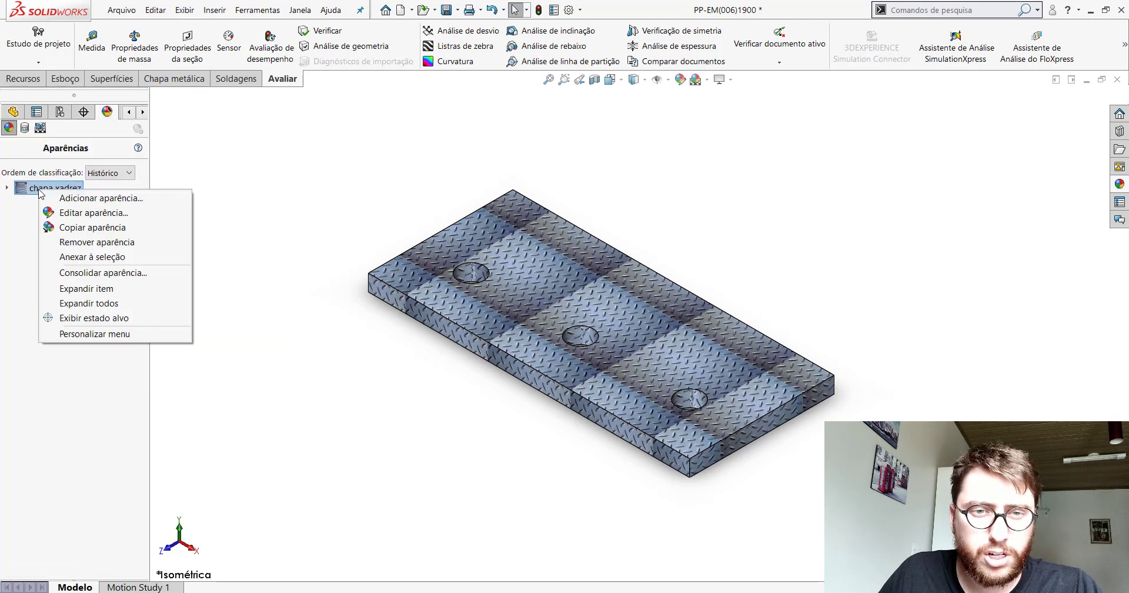
left_click(85, 213)
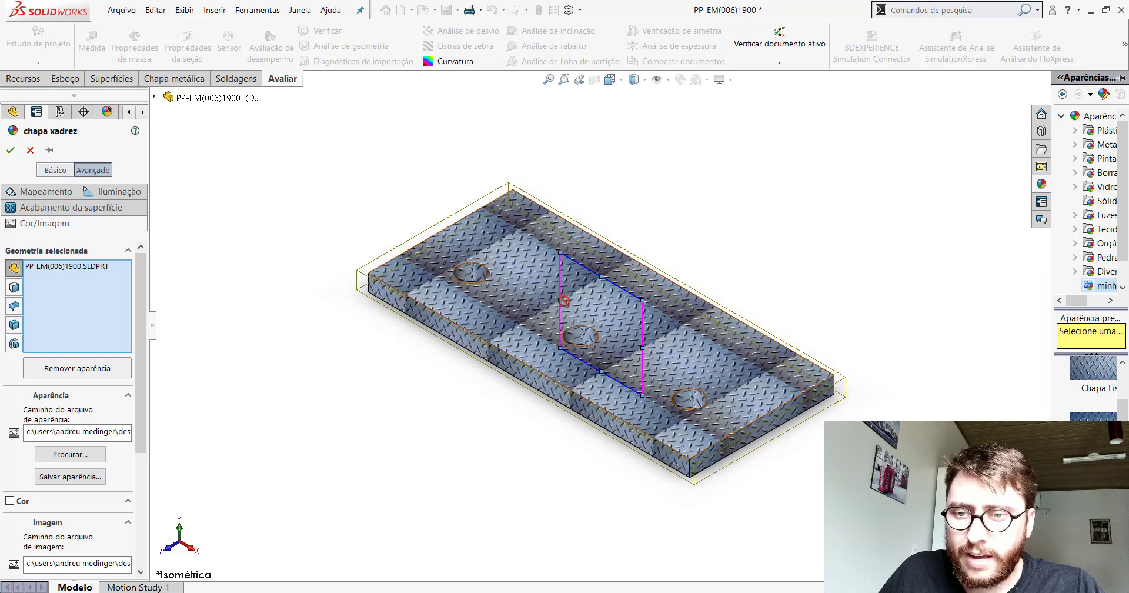
mouse_move(562, 302)
left_mouse_down()
mouse_move(447, 247)
mouse_move(557, 275)
left_mouse_up()
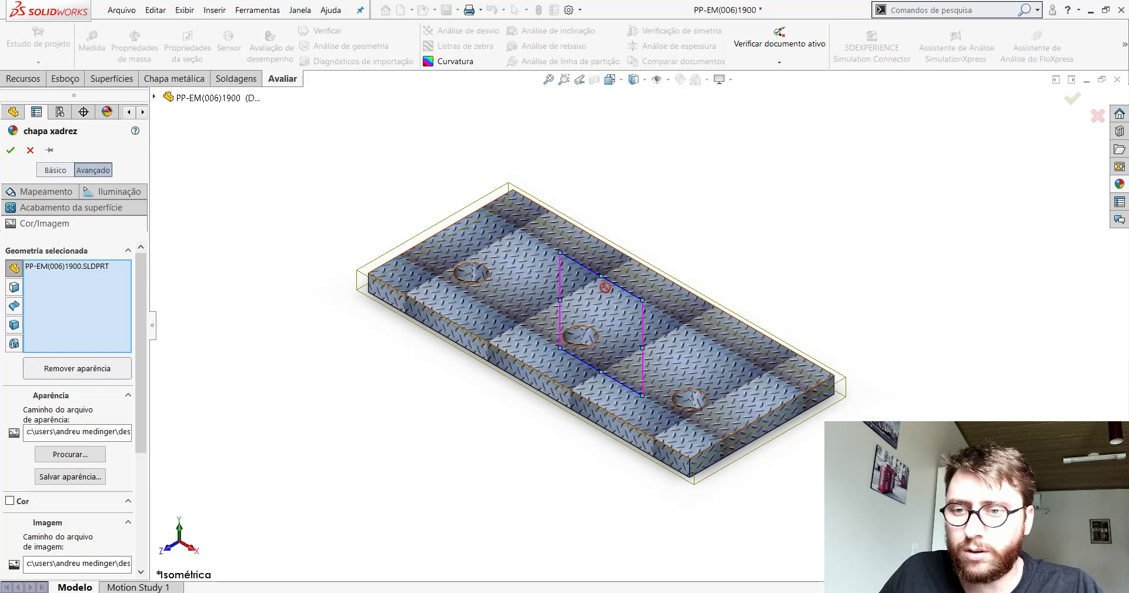
mouse_move(601, 274)
left_mouse_down()
mouse_move(675, 283)
mouse_move(710, 260)
mouse_move(669, 288)
left_mouse_up()
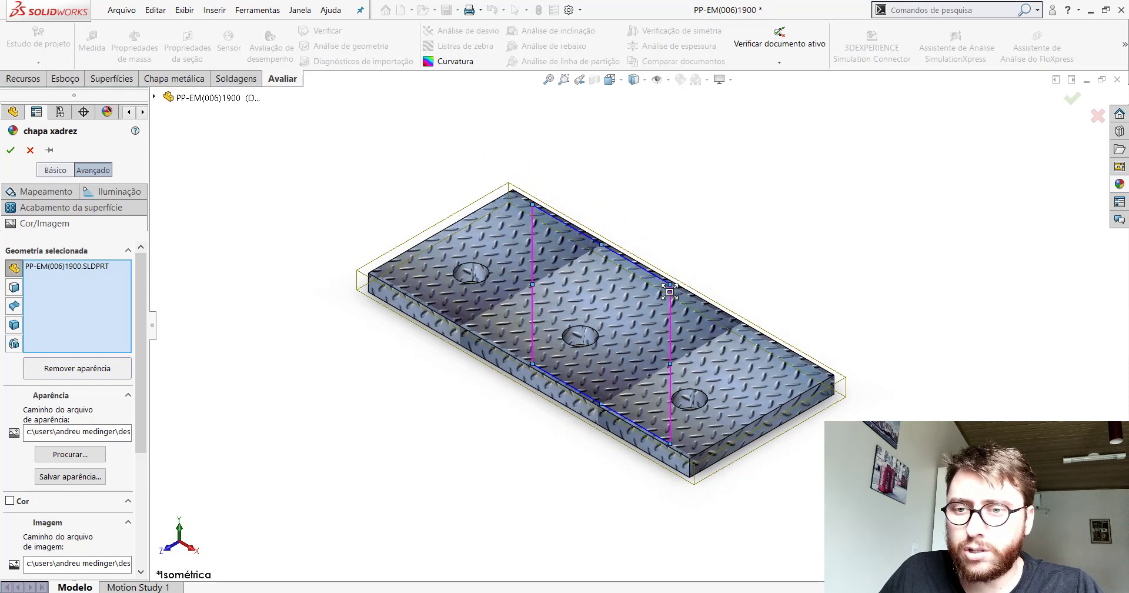
left_click(13, 150)
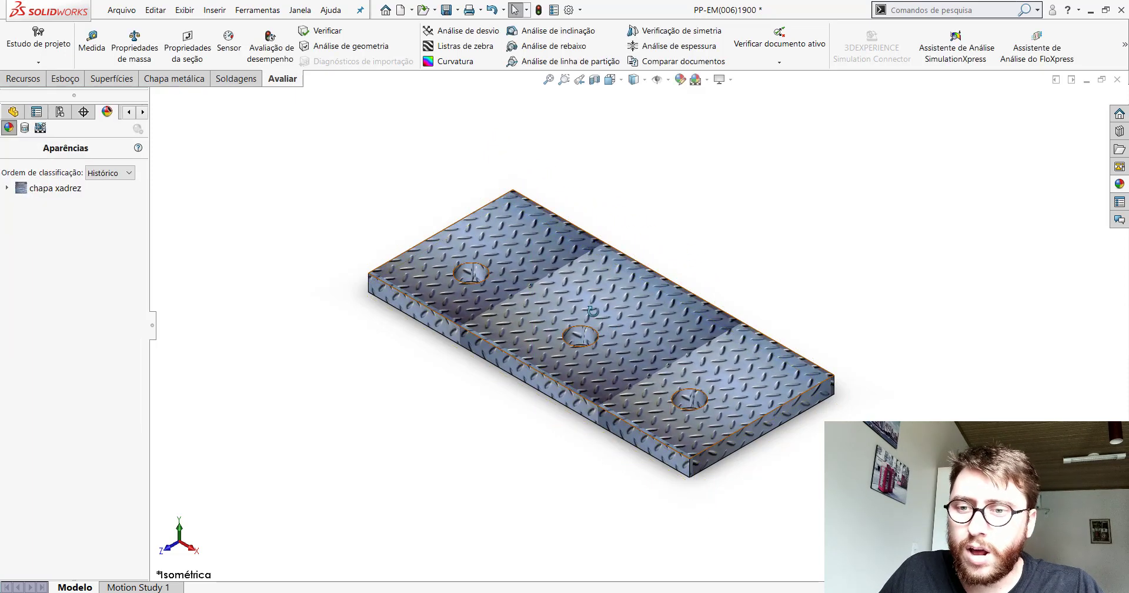
mouse_move(435, 214)
middle_mouse_down()
mouse_move(471, 257)
mouse_move(332, 206)
mouse_move(357, 111)
mouse_move(399, 244)
mouse_move(603, 371)
mouse_move(695, 217)
middle_mouse_up()
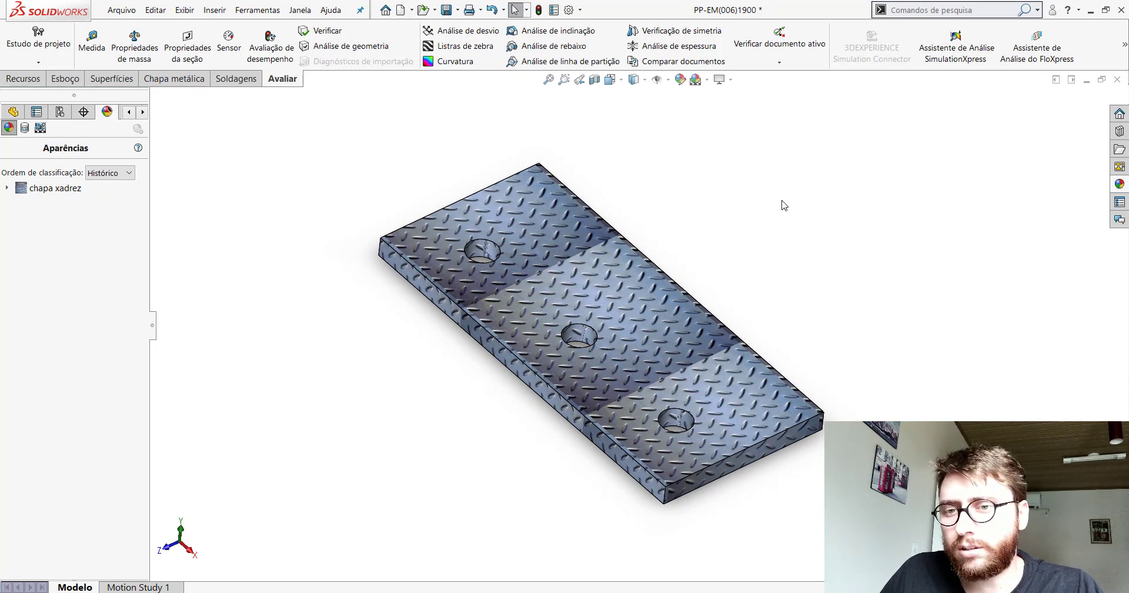
left_click(623, 84)
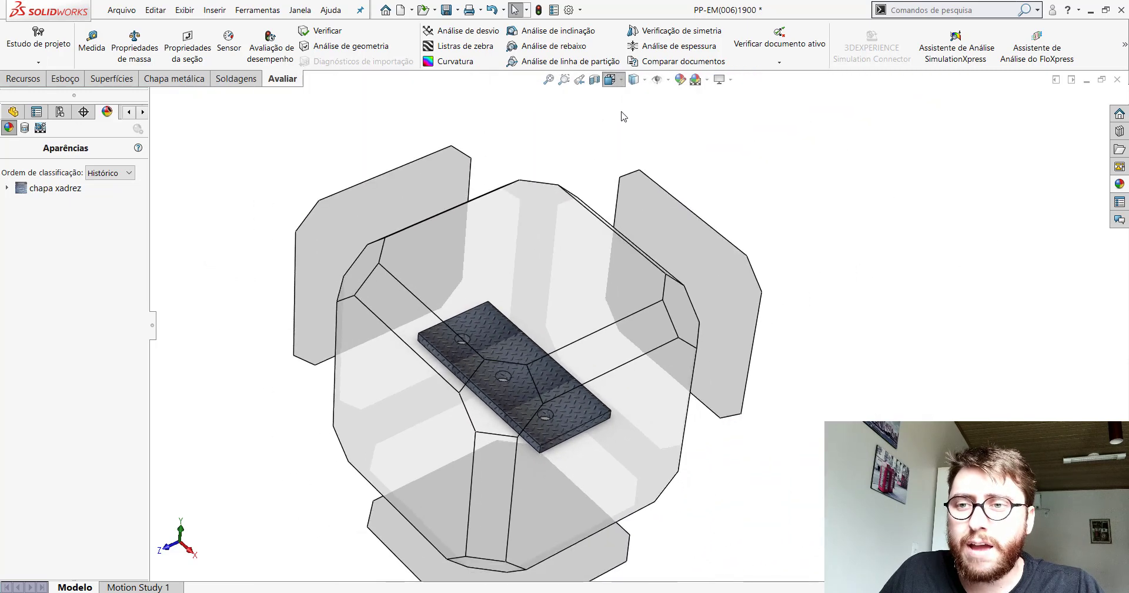
left_click(635, 159)
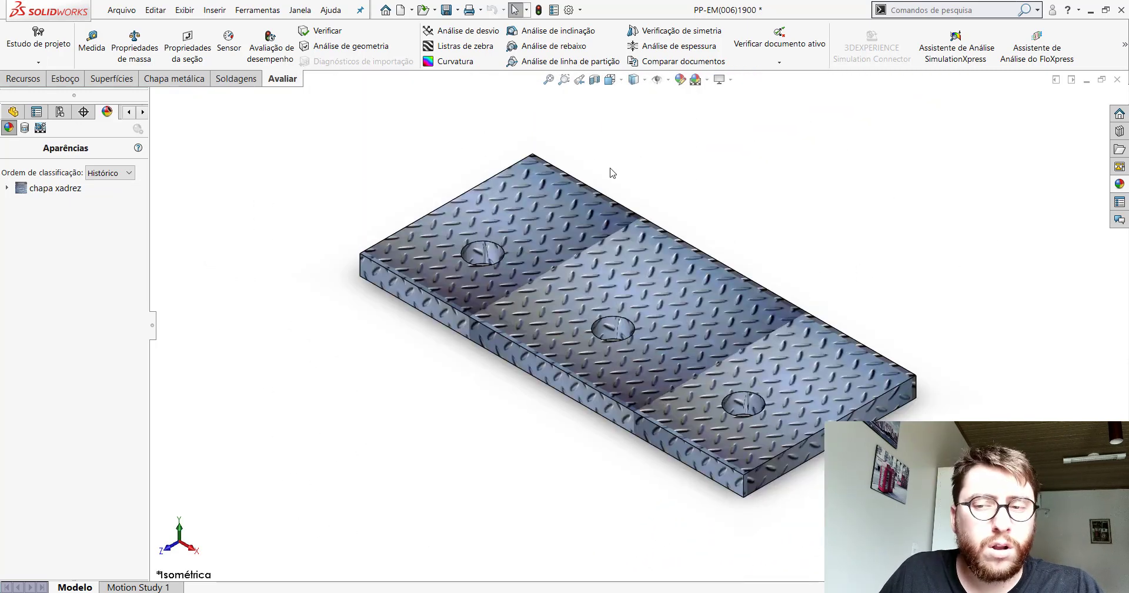
left_click(1091, 10)
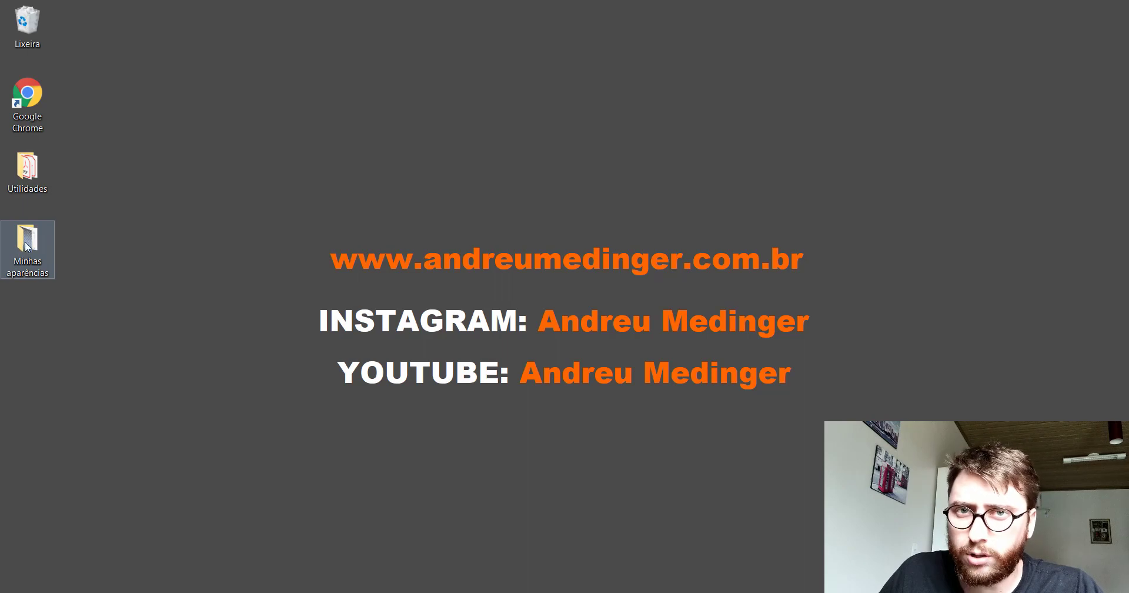
key("alt+Tab")
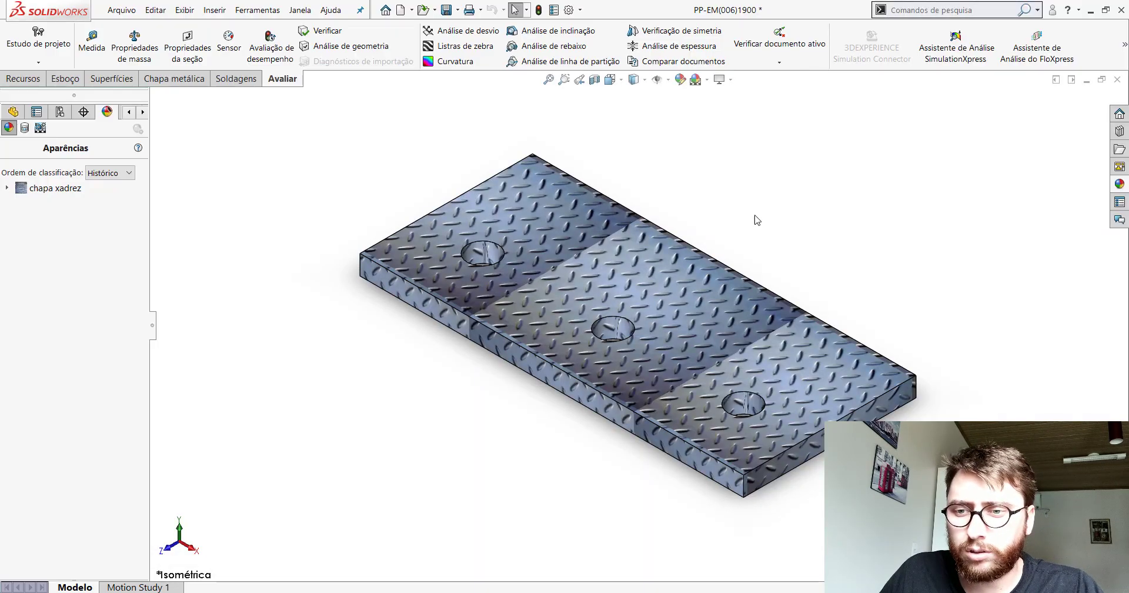
scroll(788, 318, "up", 3)
scroll(764, 321, "down", 2)
scroll(689, 328, "down", 1)
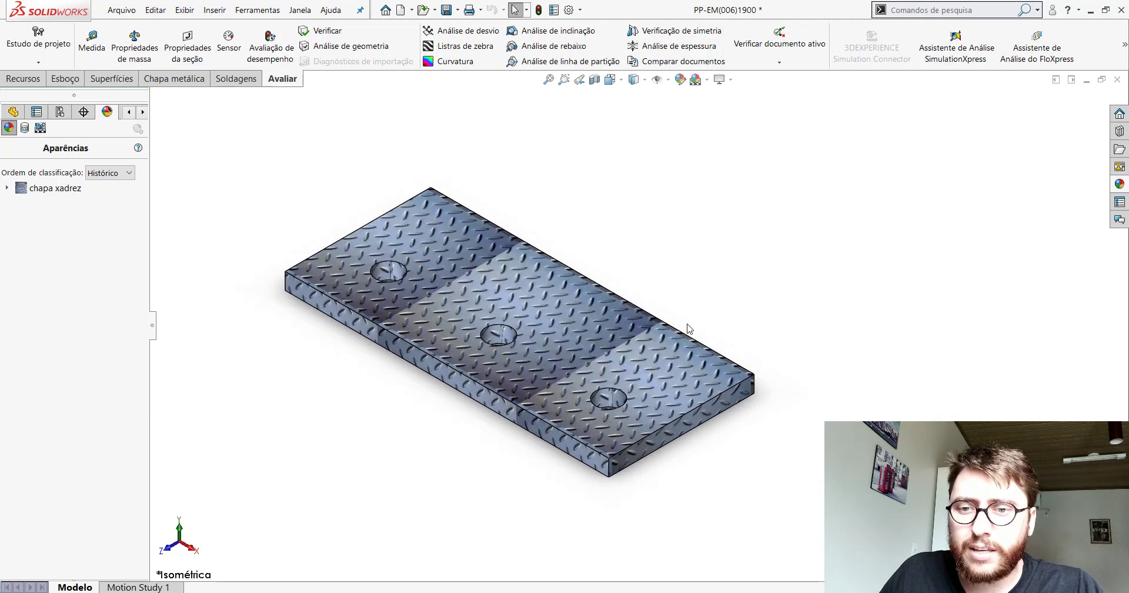
scroll(688, 298, "down", 1)
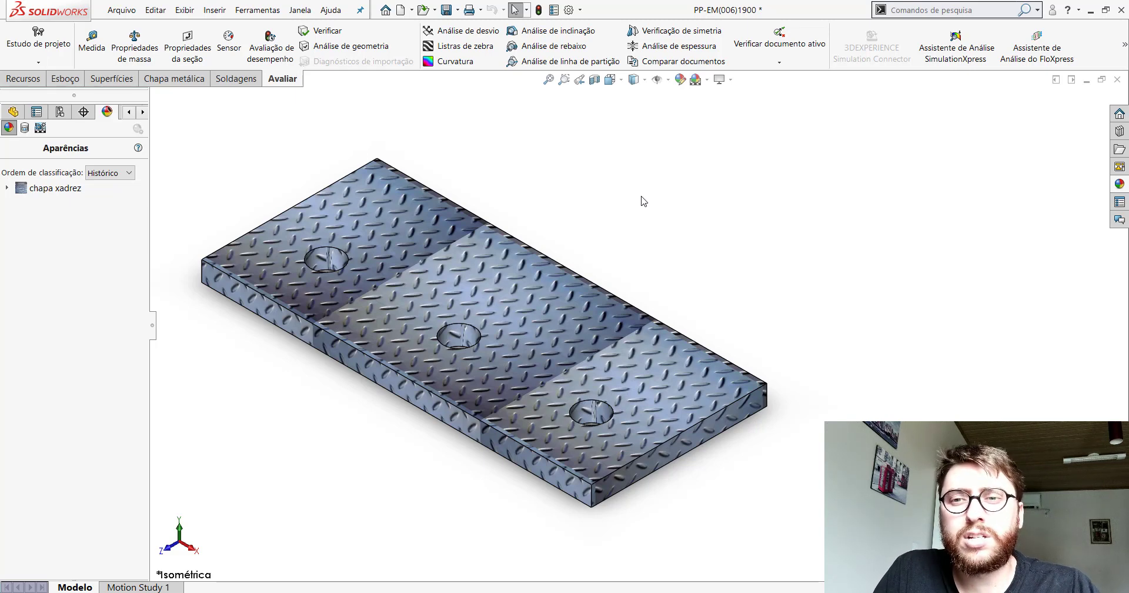
- Minimize SOLIDWORKS so the Windows desktop with the presenter's links is showing
left_click(1089, 12)
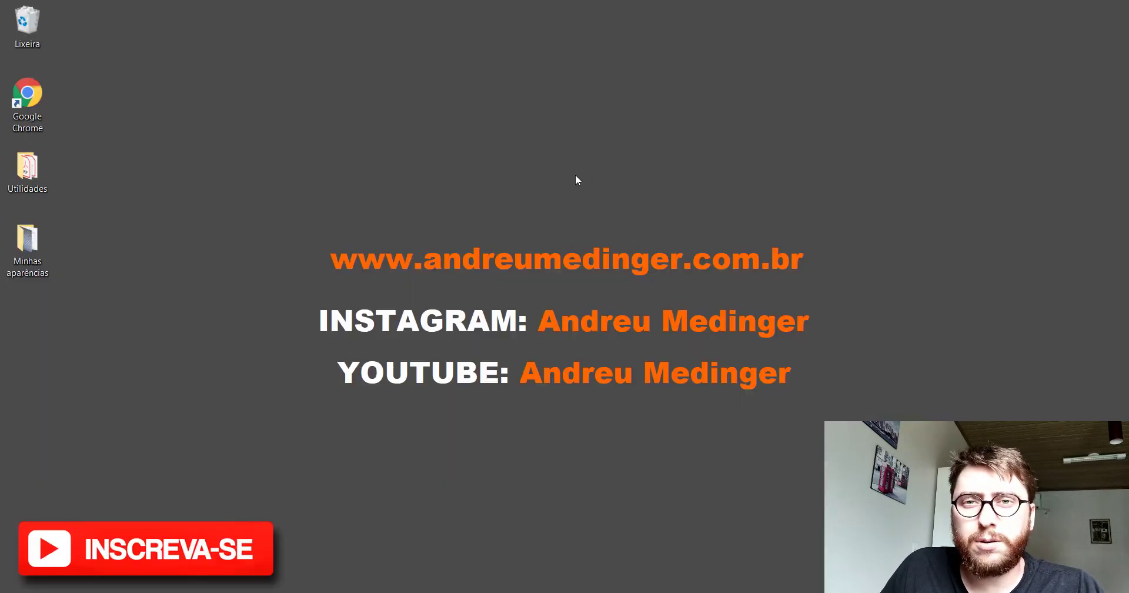